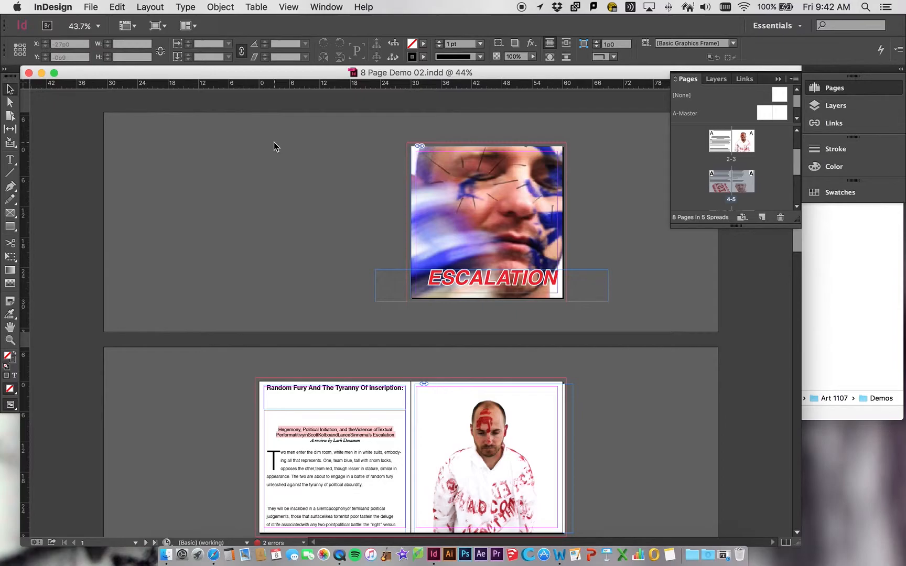
Zoom in closely on the cover image to examine its pixel quality, then fit the page back in the window.
{"action": "left_click", "coordinate": [10, 341]}
{"action": "left_click", "coordinate": [476, 191]}
{"action": "left_click", "coordinate": [476, 191]}
{"action": "left_click", "coordinate": [476, 191]}
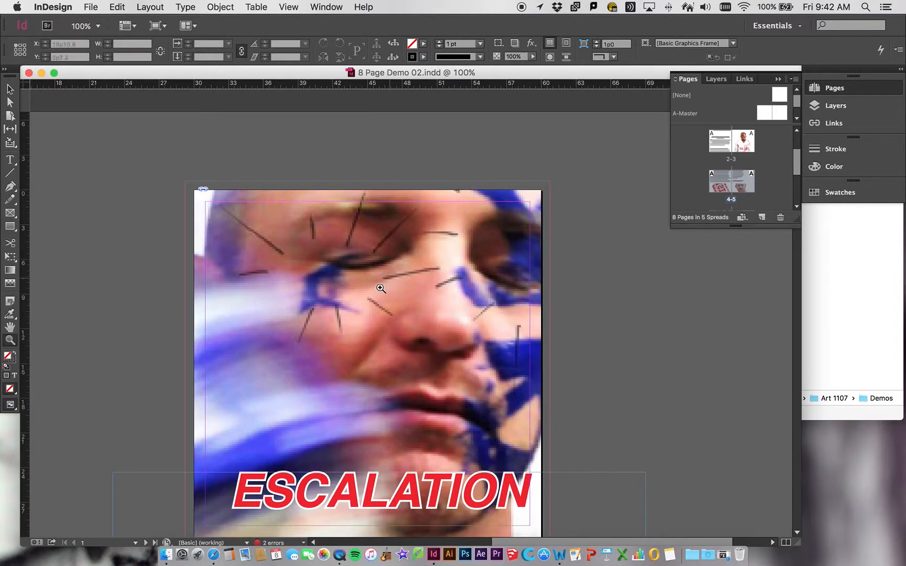
{"action": "left_click", "coordinate": [383, 287]}
{"action": "left_click", "coordinate": [379, 327]}
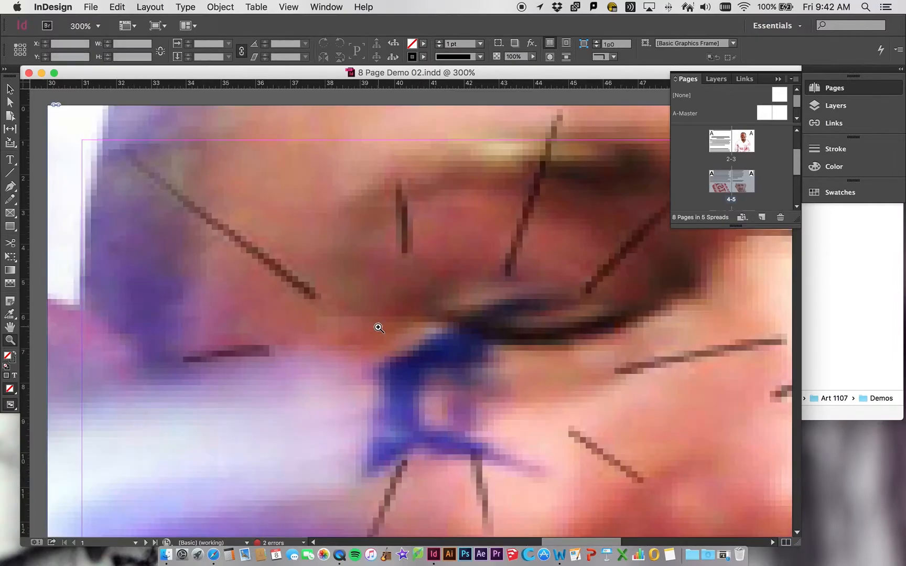
{"action": "left_click", "coordinate": [378, 327]}
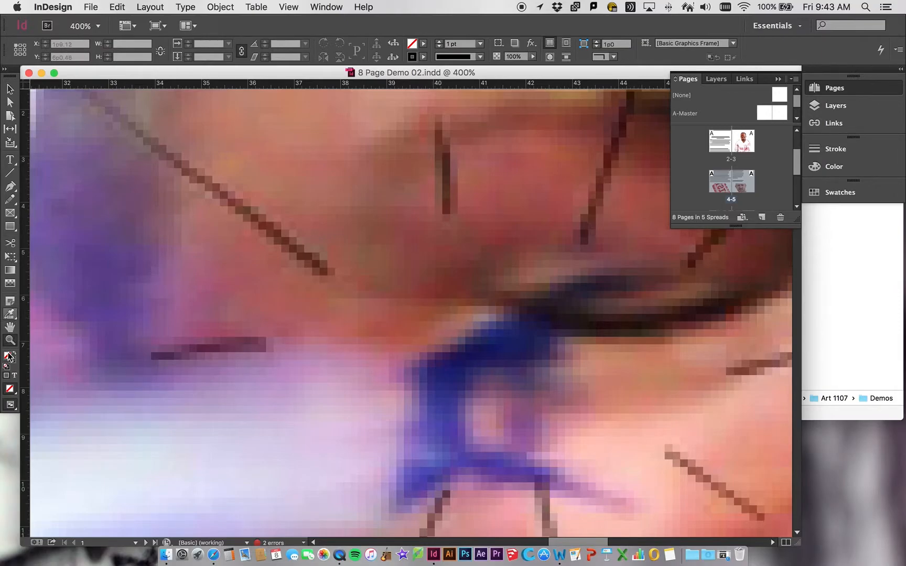
{"action": "double_click", "coordinate": [10, 328]}
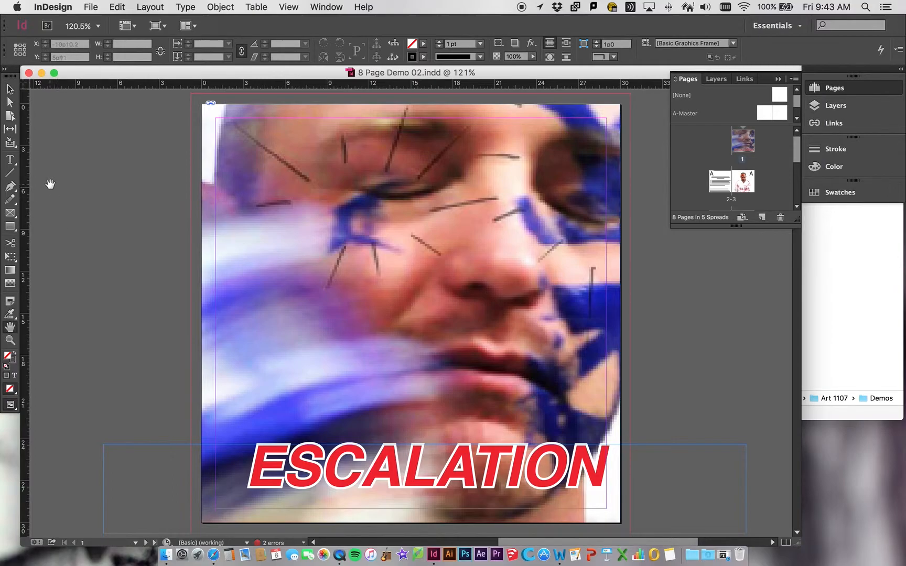
Draw a curved open path with the Pen tool on the pasteboard beside the cover page.
{"action": "left_click", "coordinate": [10, 186]}
{"action": "left_click", "coordinate": [85, 262]}
{"action": "left_click_drag", "start_coordinate": [87, 269], "coordinate": [99, 274]}
{"action": "left_click_drag", "start_coordinate": [107, 210], "coordinate": [129, 270]}
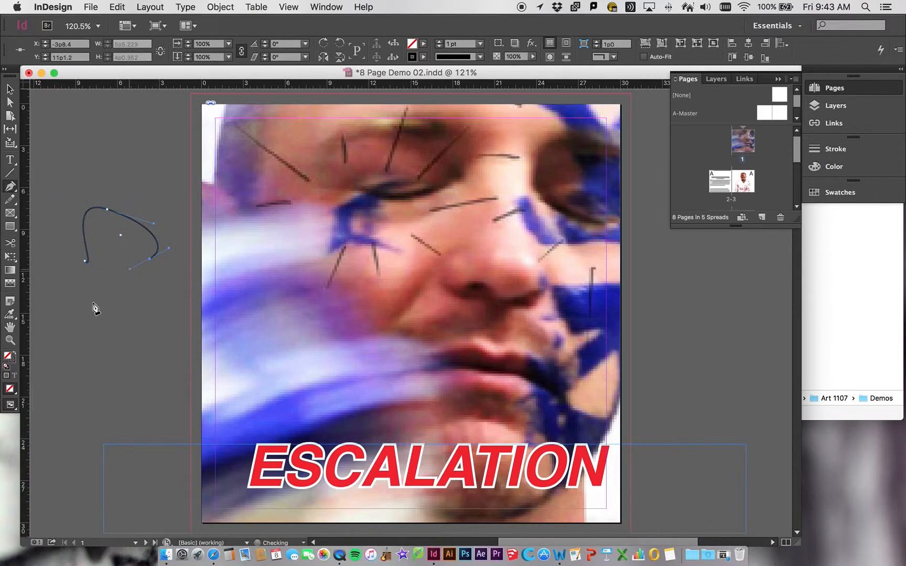
Reshape the curve by dragging its top anchor point and direction handles, then move the whole path slightly.
{"action": "key", "text": "z"}
{"action": "left_click", "coordinate": [125, 236]}
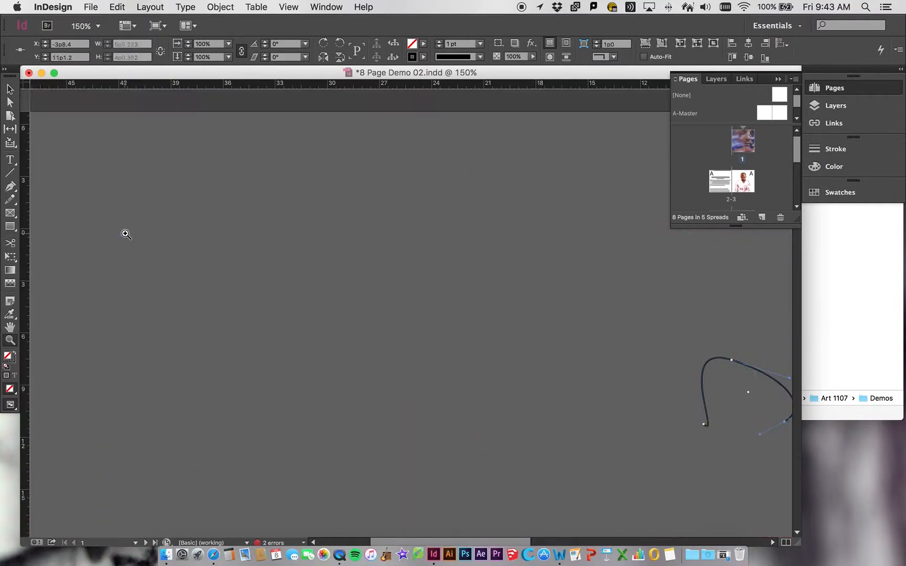
{"action": "left_click", "coordinate": [728, 396]}
{"action": "left_click", "coordinate": [429, 319]}
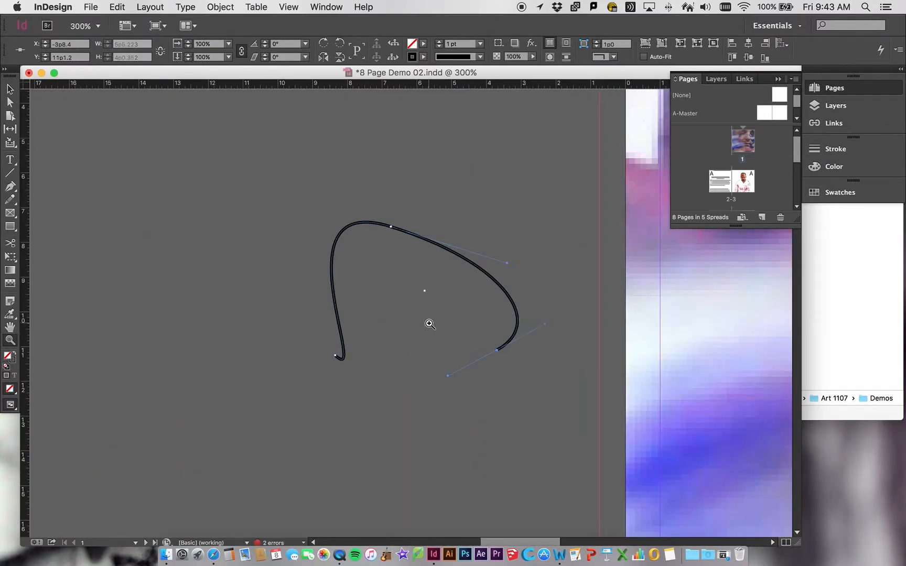
{"action": "left_click", "coordinate": [378, 303]}
{"action": "left_click", "coordinate": [10, 90]}
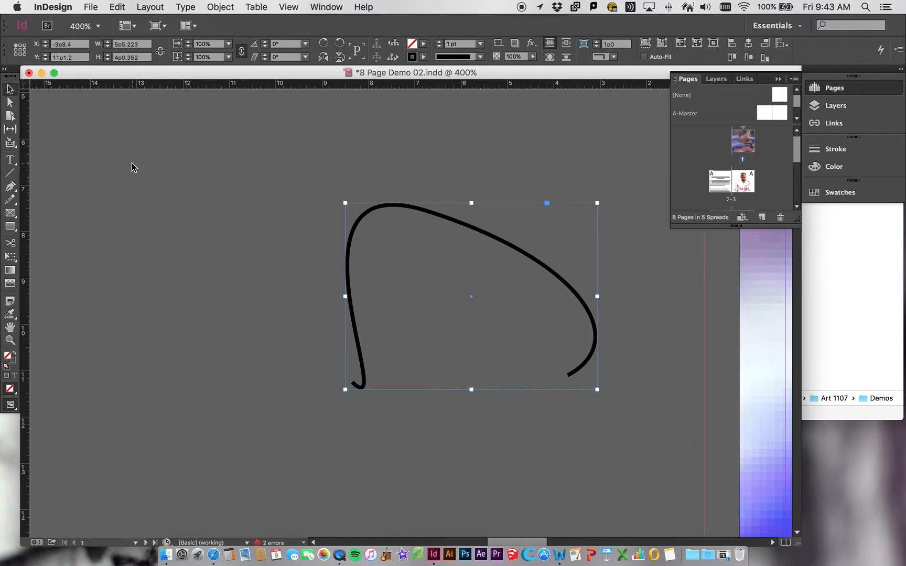
{"action": "left_click", "coordinate": [10, 102]}
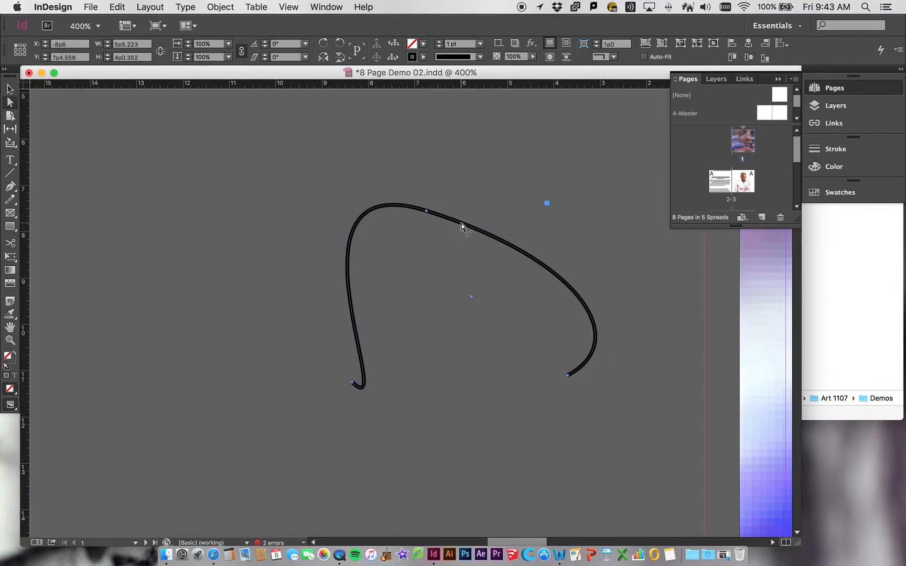
{"action": "left_click_drag", "start_coordinate": [426, 212], "coordinate": [437, 166]}
{"action": "left_click_drag", "start_coordinate": [282, 119], "coordinate": [332, 162]}
{"action": "left_click_drag", "start_coordinate": [599, 170], "coordinate": [592, 117]}
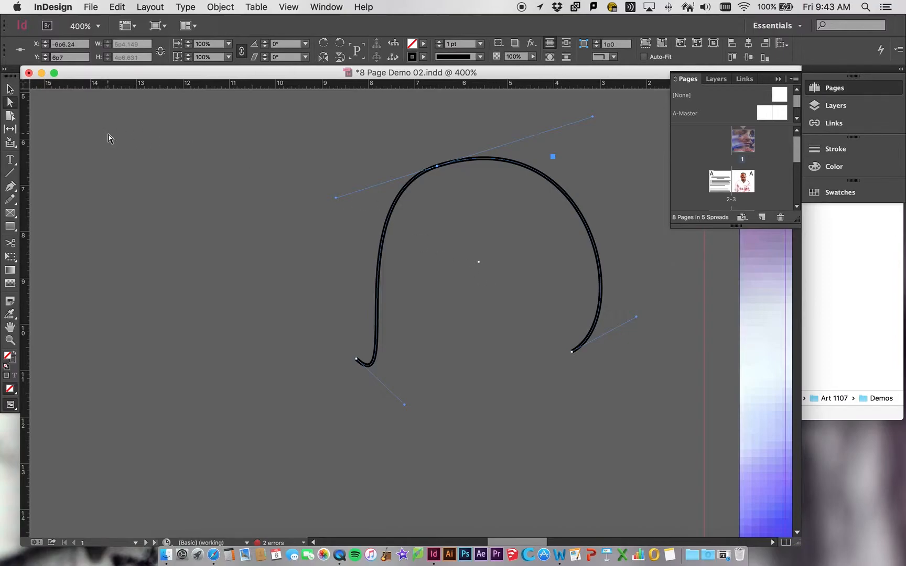
{"action": "left_click", "coordinate": [10, 89]}
{"action": "left_click_drag", "start_coordinate": [400, 200], "coordinate": [318, 226]}
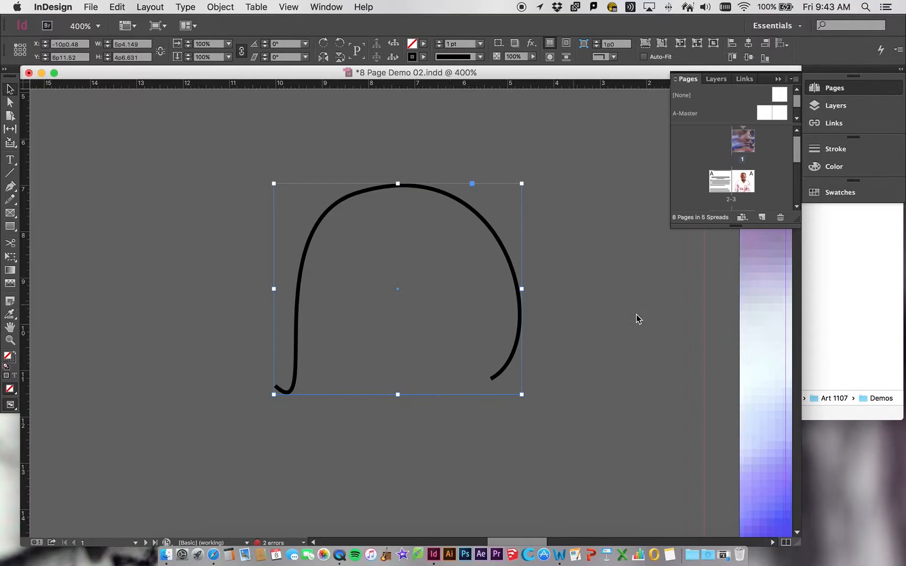
{"action": "scroll", "coordinate": [735, 335], "scroll_direction": "right", "scroll_amount": 20}
{"action": "scroll", "coordinate": [736, 335], "scroll_direction": "left", "scroll_amount": 18}
{"action": "scroll", "coordinate": [736, 335], "scroll_direction": "down", "scroll_amount": 6}
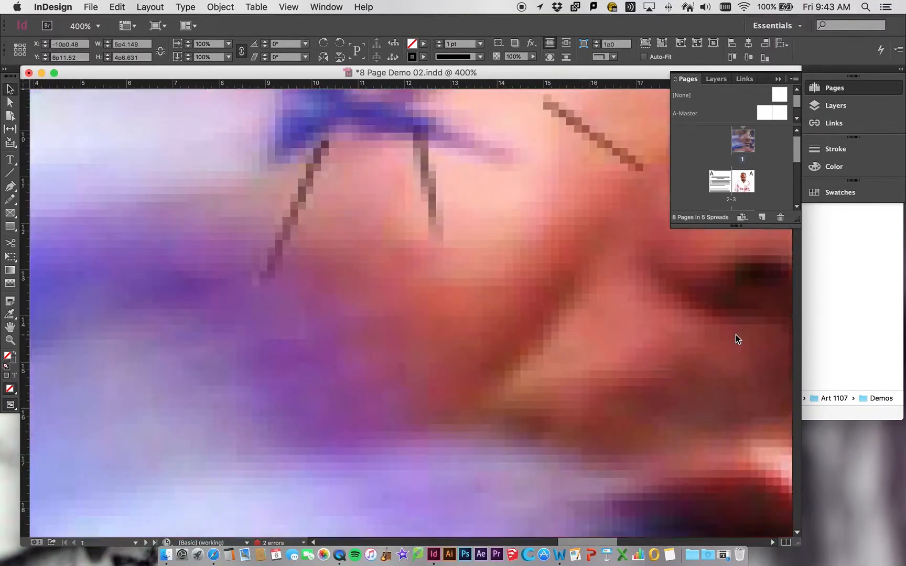
{"action": "scroll", "coordinate": [736, 335], "scroll_direction": "down", "scroll_amount": 4}
{"action": "scroll", "coordinate": [736, 335], "scroll_direction": "up", "scroll_amount": 12}
{"action": "scroll", "coordinate": [535, 350], "scroll_direction": "down", "scroll_amount": 8}
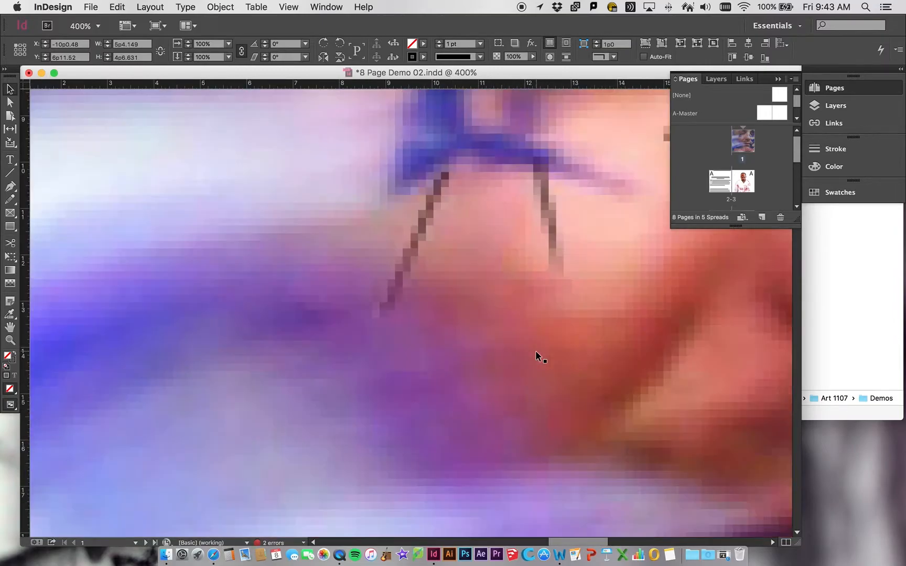
{"action": "scroll", "coordinate": [536, 351], "scroll_direction": "up", "scroll_amount": 8}
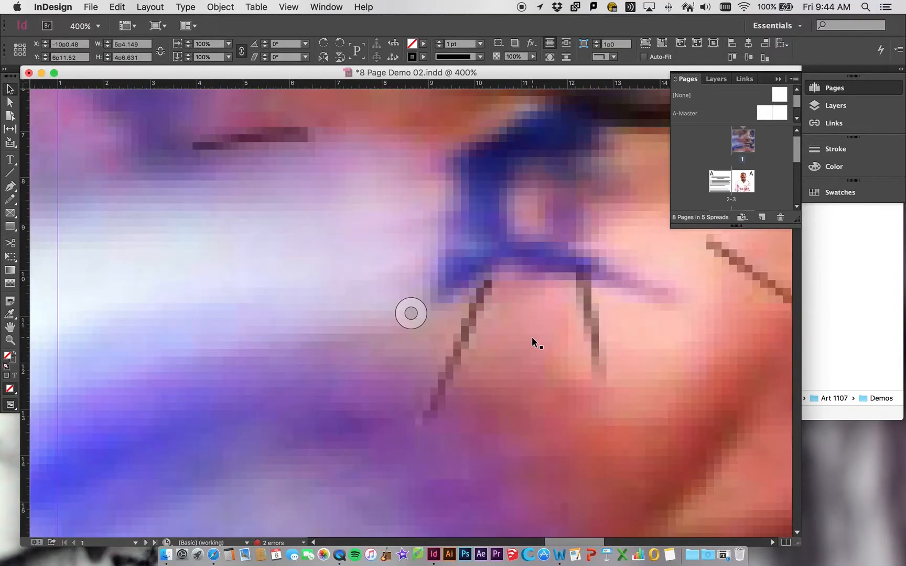
{"action": "scroll", "coordinate": [532, 338], "scroll_direction": "left", "scroll_amount": 15}
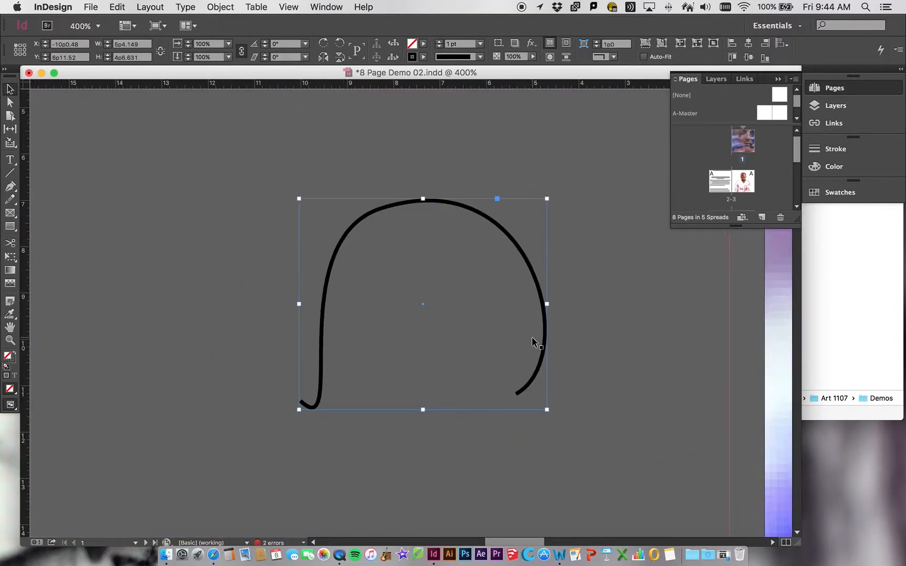
Fit the page in the window and delete the curved path.
{"action": "double_click", "coordinate": [10, 327]}
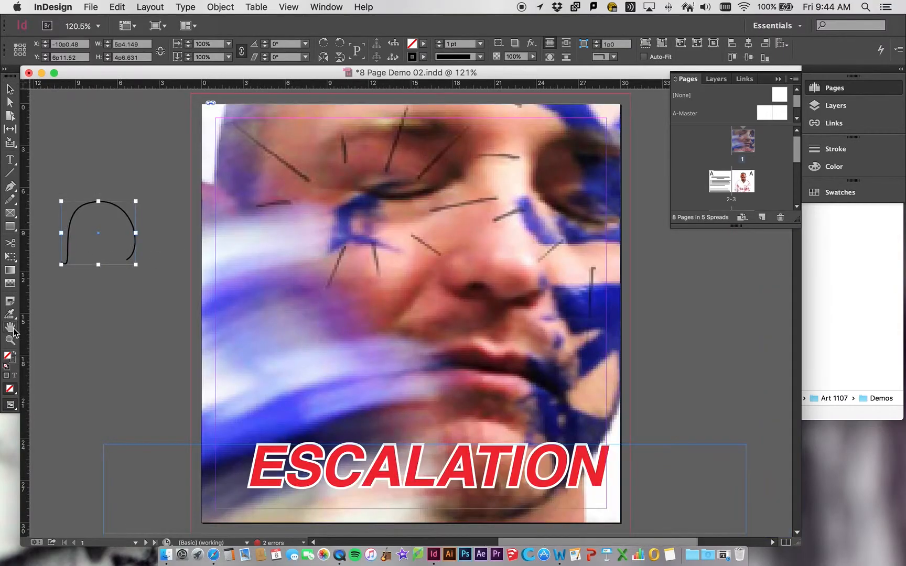
{"action": "left_click", "coordinate": [10, 90]}
{"action": "key", "text": "Delete"}
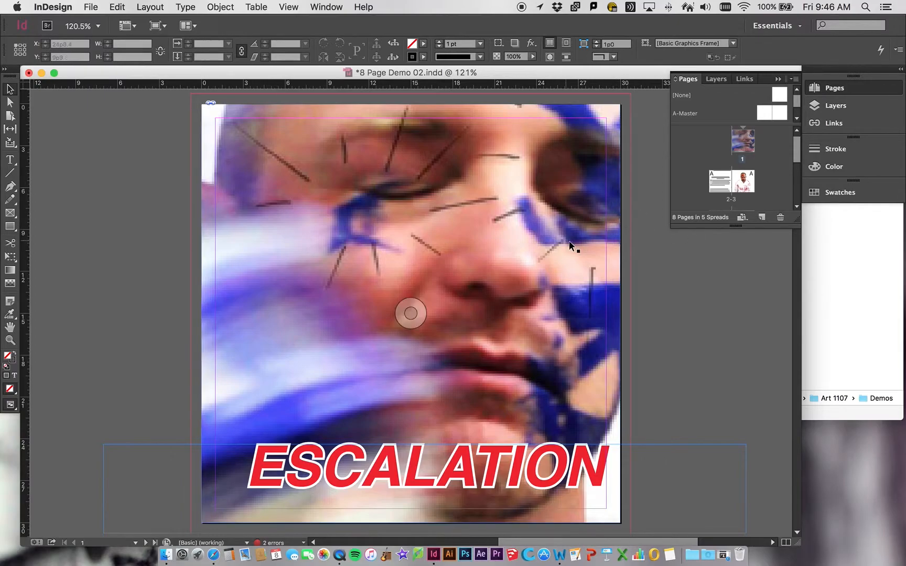
Switch to Finder and browse to the InDesign 4 Page files folder inside Art2201 In Class Demos / InDesign Demos.
{"action": "left_click", "coordinate": [872, 266]}
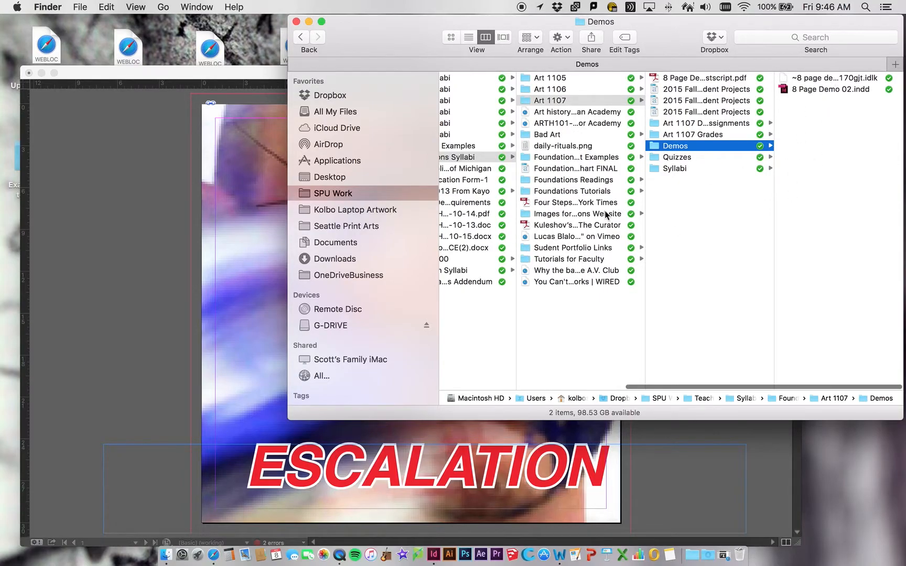
{"action": "left_click", "coordinate": [676, 146]}
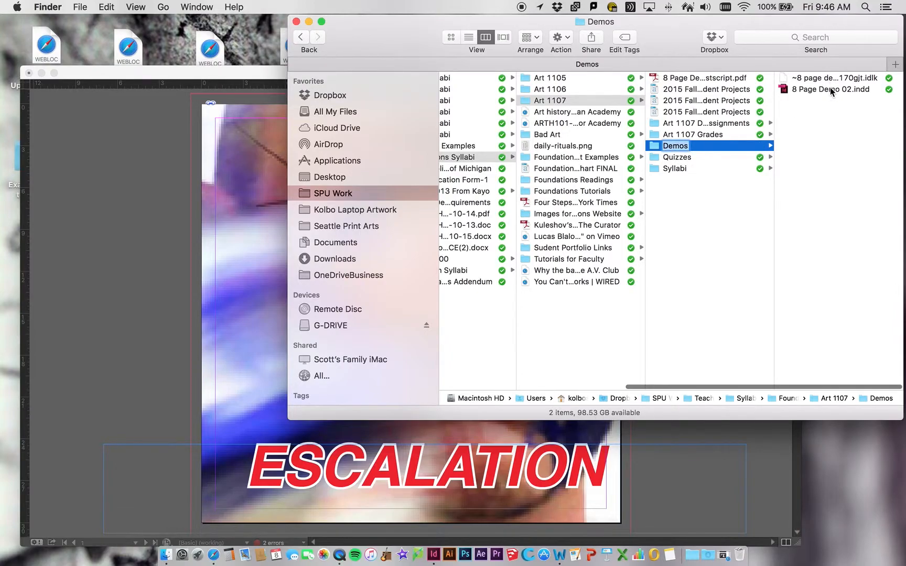
{"action": "scroll", "coordinate": [803, 165], "scroll_direction": "left", "scroll_amount": 5}
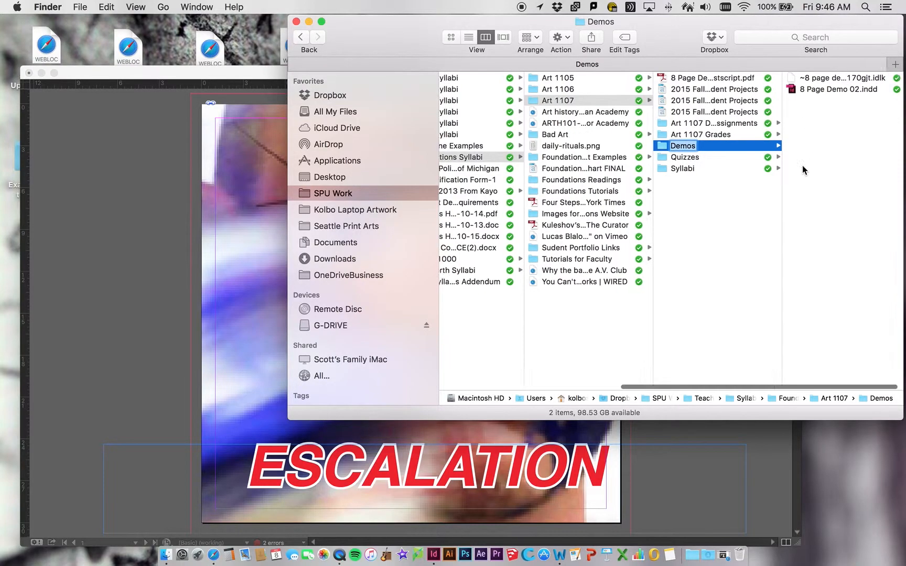
{"action": "left_click", "coordinate": [520, 123]}
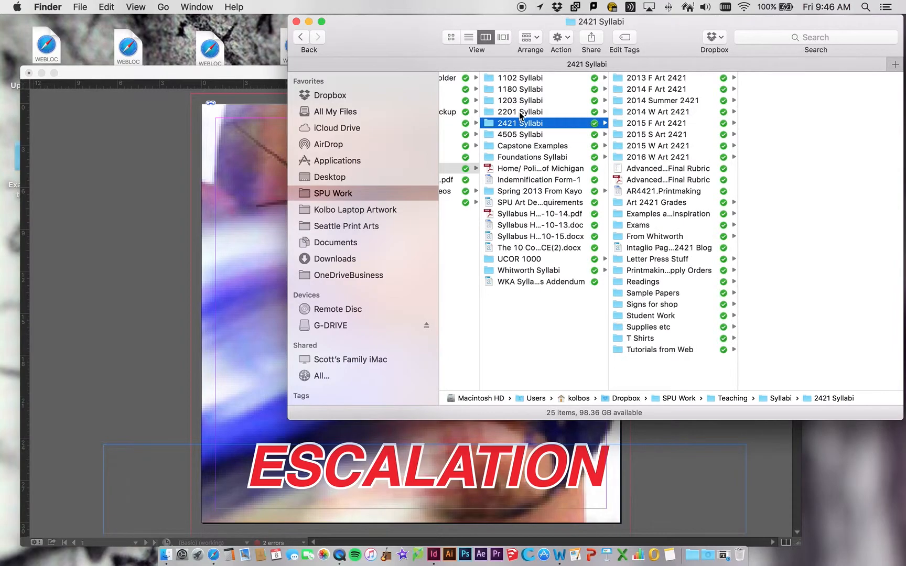
{"action": "left_click", "coordinate": [519, 112]}
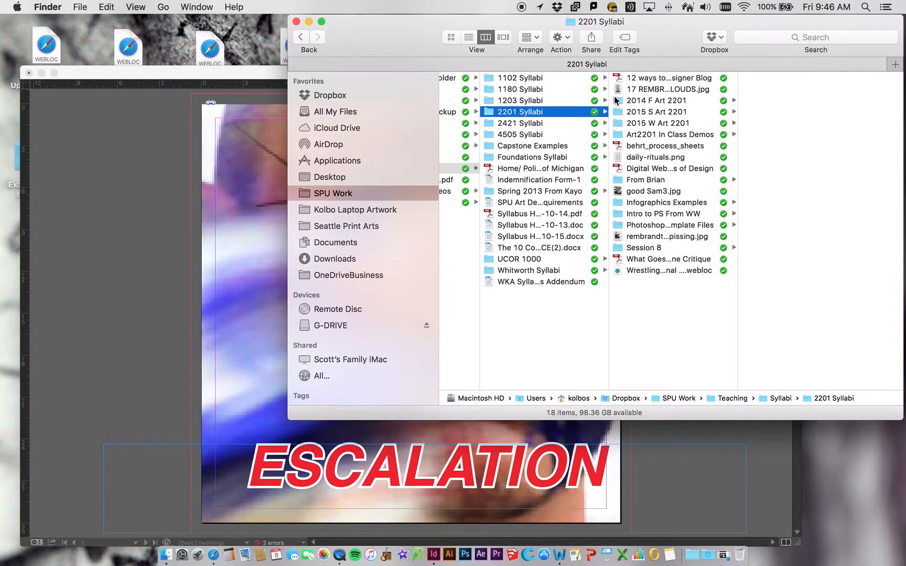
{"action": "left_click", "coordinate": [648, 133]}
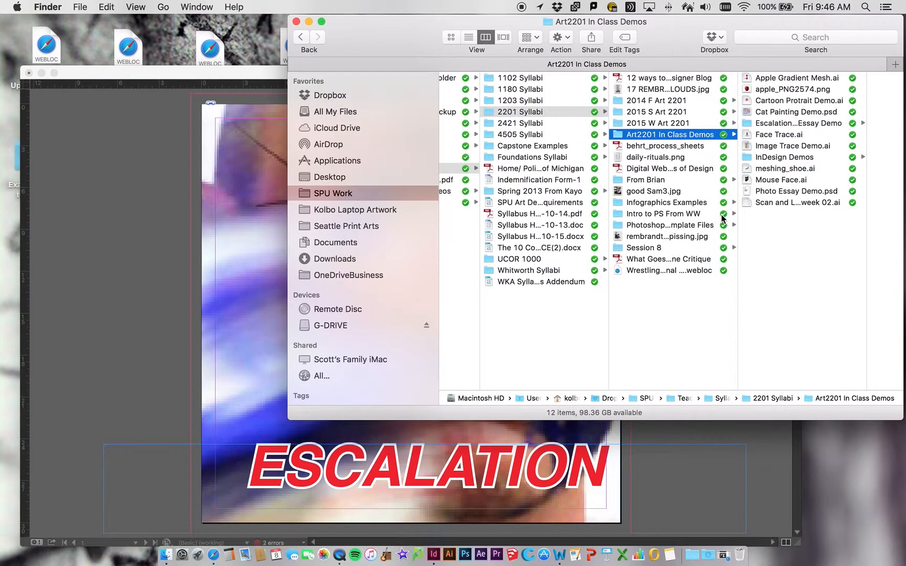
{"action": "left_click", "coordinate": [766, 158]}
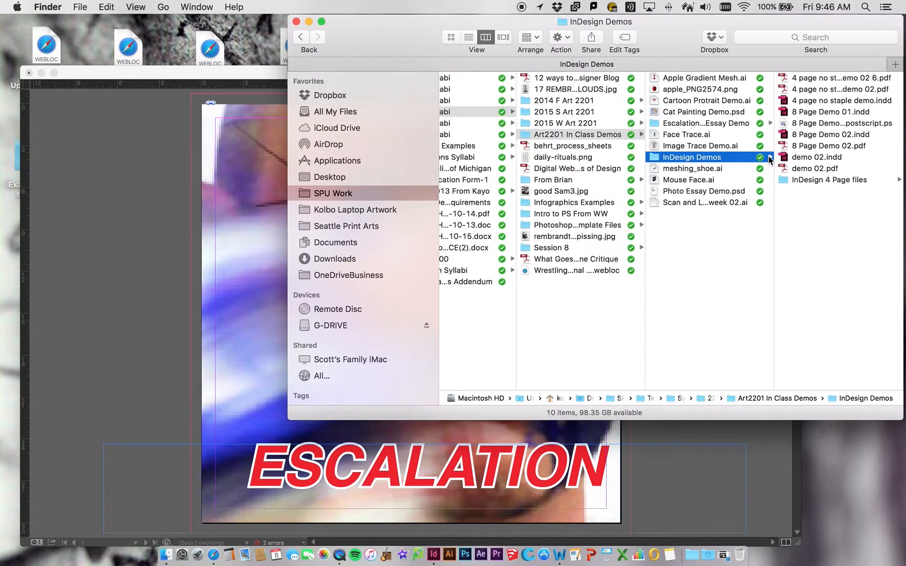
{"action": "left_click", "coordinate": [800, 185]}
{"action": "left_click", "coordinate": [808, 111]}
{"action": "left_click", "coordinate": [745, 146]}
{"action": "left_click", "coordinate": [698, 178]}
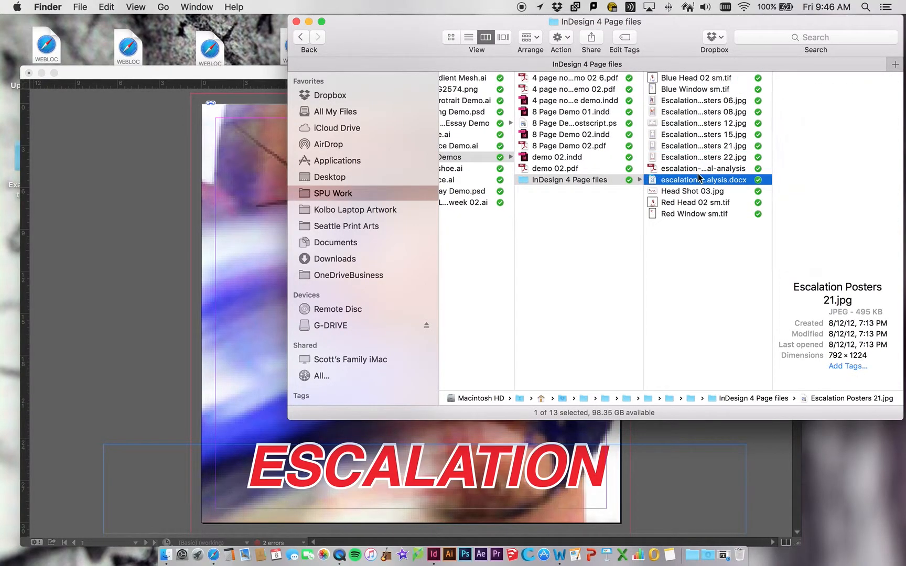
Preview the Escalation Posters images in the folder, ending on Escalation Posters 12.jpg.
{"action": "left_click", "coordinate": [689, 146]}
{"action": "key", "text": "Up"}
{"action": "key", "text": "Up"}
{"action": "key", "text": "Up"}
{"action": "key", "text": "Up"}
{"action": "key", "text": "Up"}
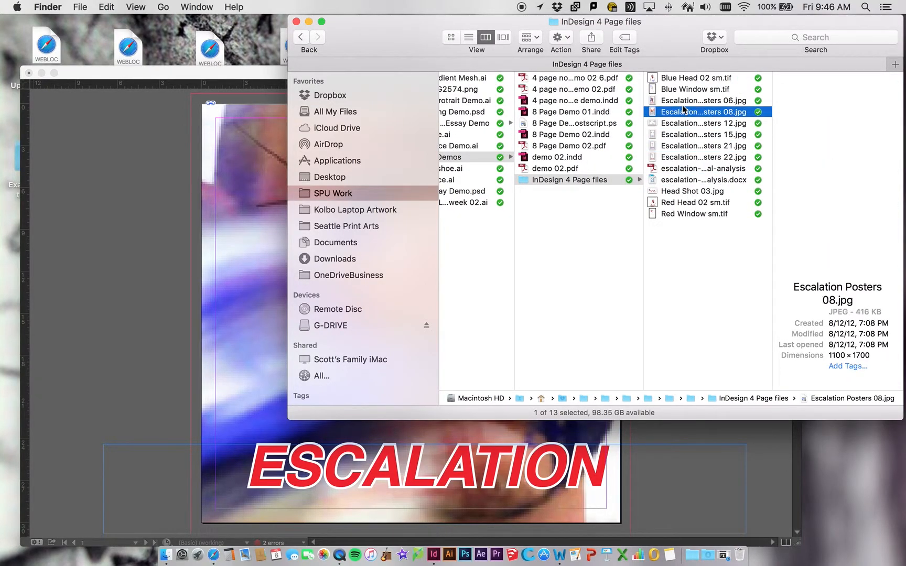
{"action": "left_click", "coordinate": [682, 123]}
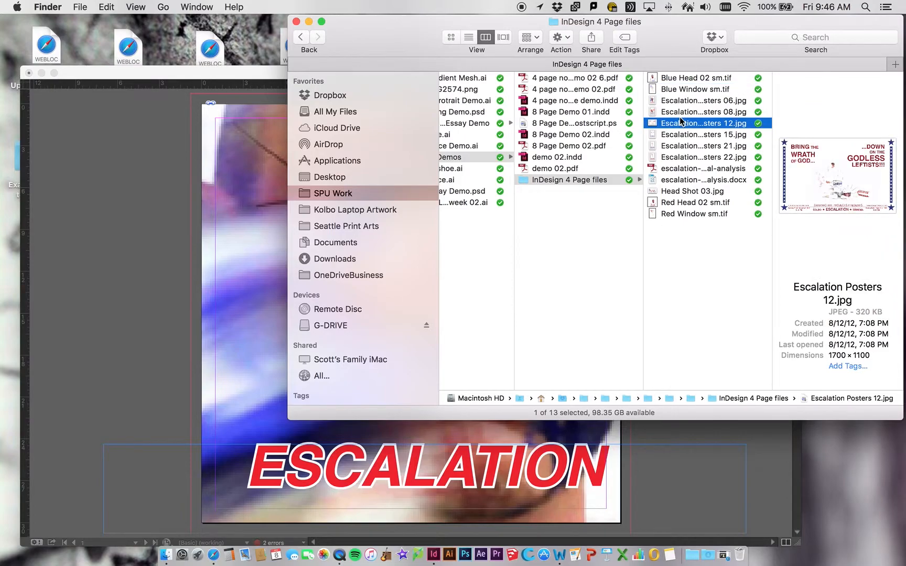
{"action": "left_click", "coordinate": [682, 122]}
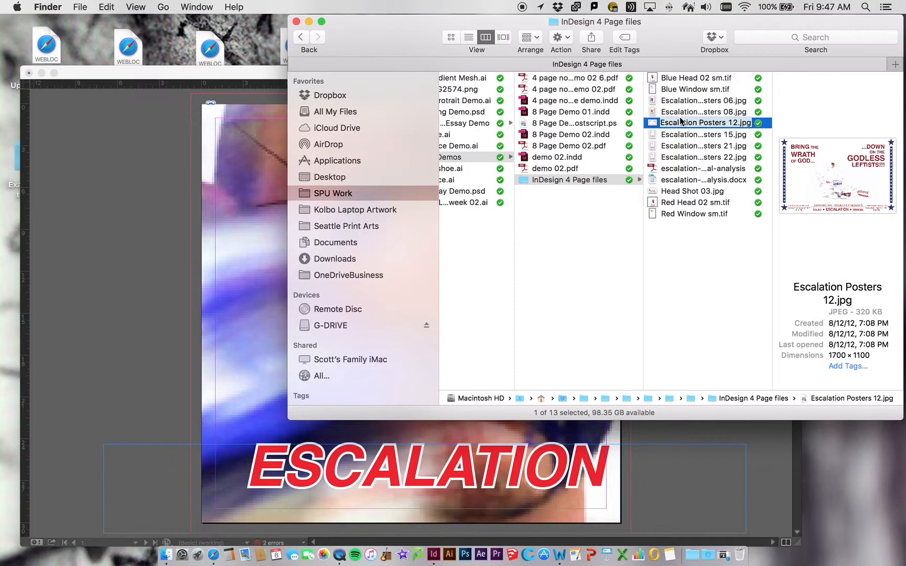
{"action": "key", "text": "Return"}
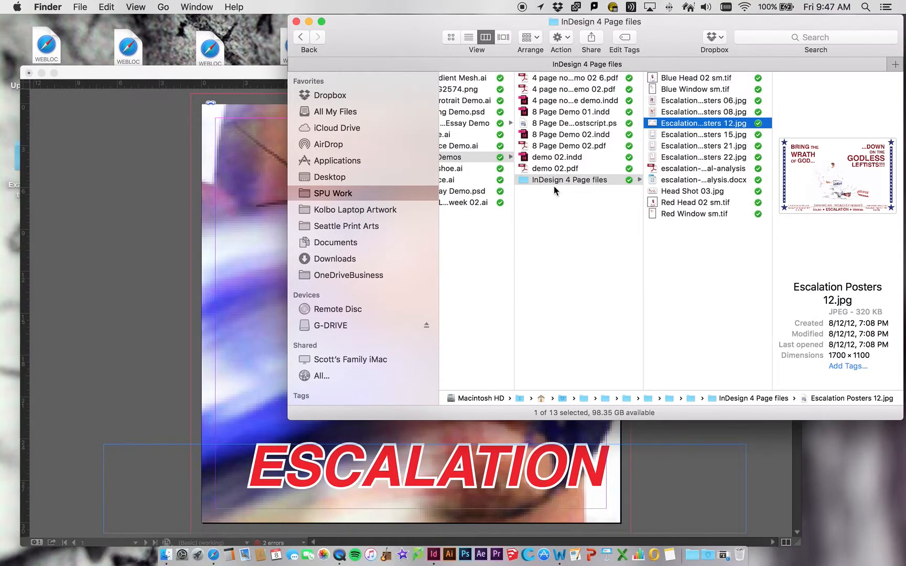
Return to InDesign, open and enlarge the Links panel, and view link info for Head Shot 03.jpg and Escalation Posters 06.jpg.
{"action": "left_click", "coordinate": [184, 128]}
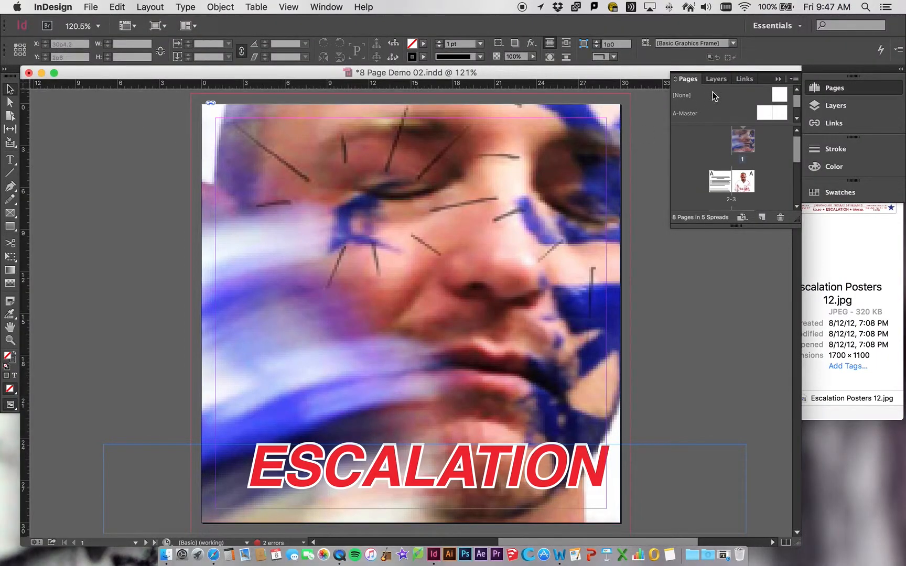
{"action": "left_click", "coordinate": [744, 80]}
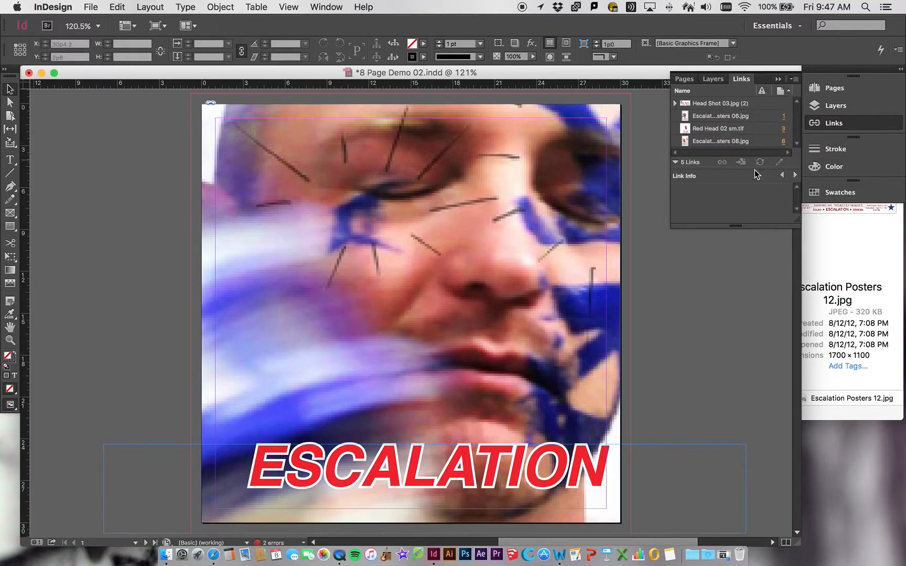
{"action": "left_click_drag", "start_coordinate": [740, 225], "coordinate": [740, 362]}
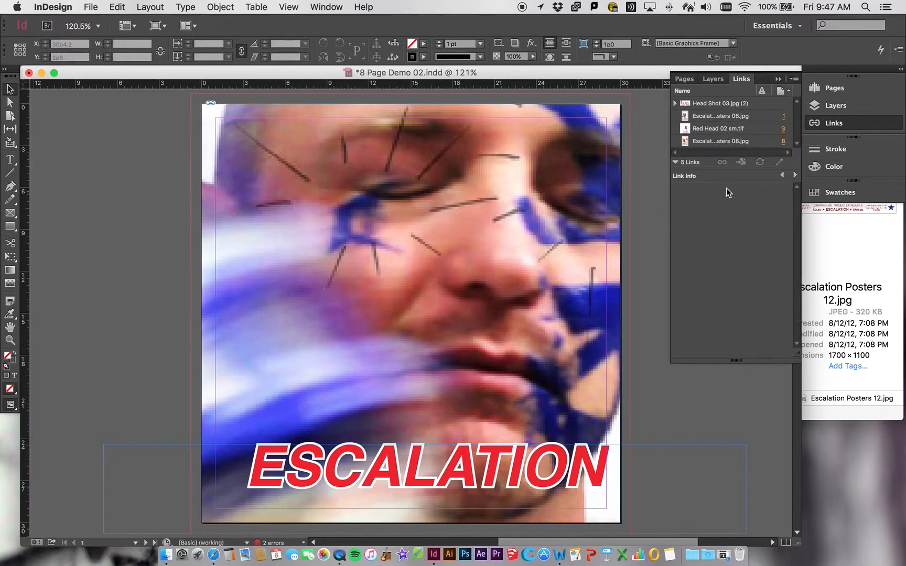
{"action": "left_click_drag", "start_coordinate": [730, 171], "coordinate": [733, 276]}
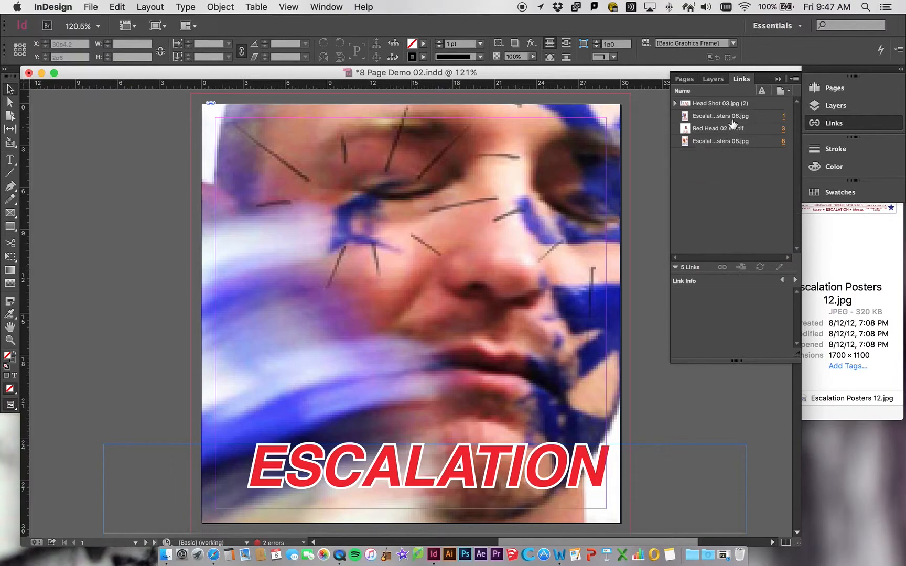
{"action": "left_click", "coordinate": [719, 104]}
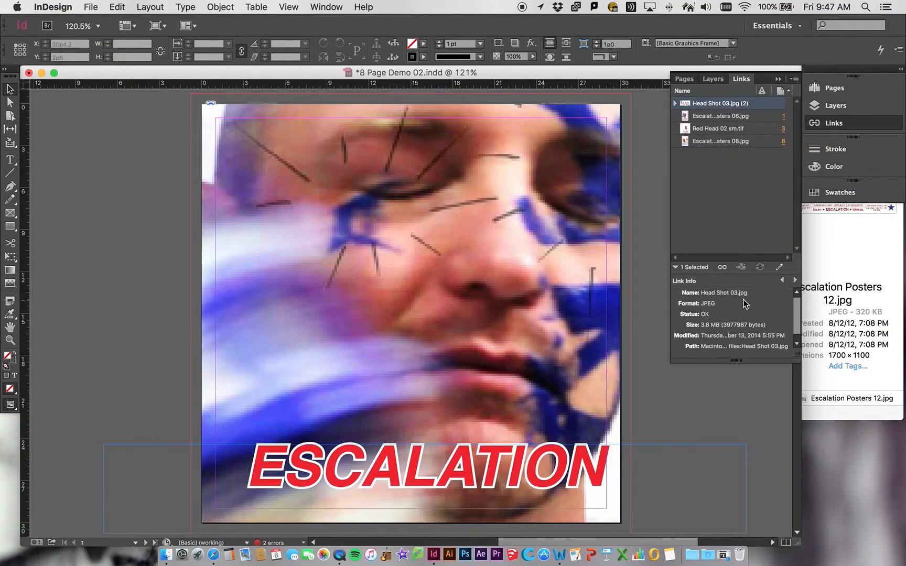
{"action": "left_click", "coordinate": [719, 116]}
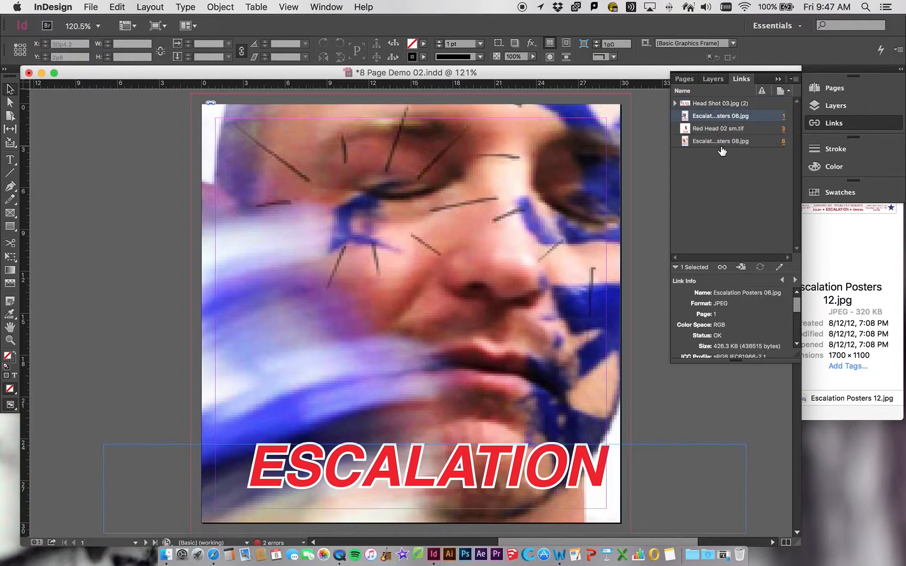
Review the linked images, then embed all instances of Head Shot 03.jpg.
{"action": "left_click", "coordinate": [711, 129]}
{"action": "left_click", "coordinate": [714, 143]}
{"action": "left_click", "coordinate": [716, 185]}
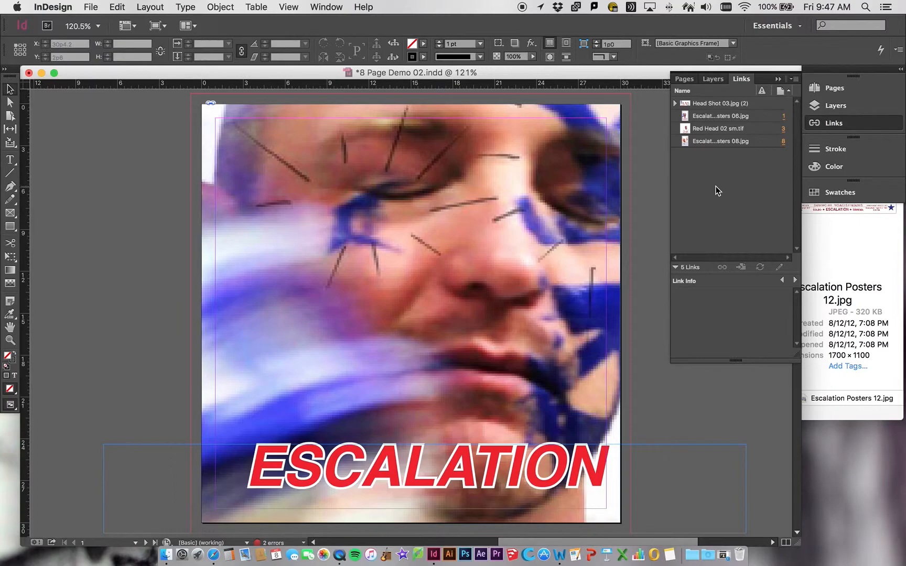
{"action": "left_click", "coordinate": [724, 106]}
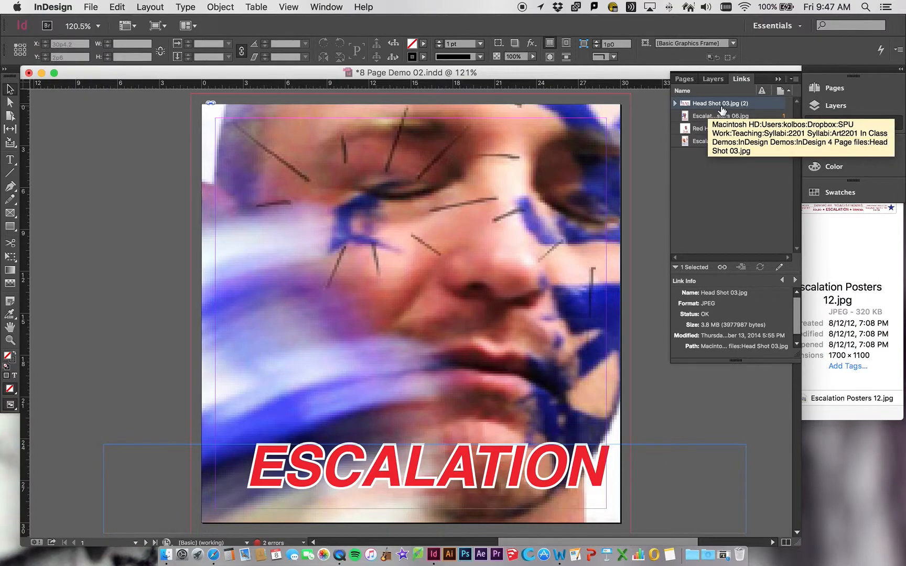
{"action": "left_click", "coordinate": [795, 79]}
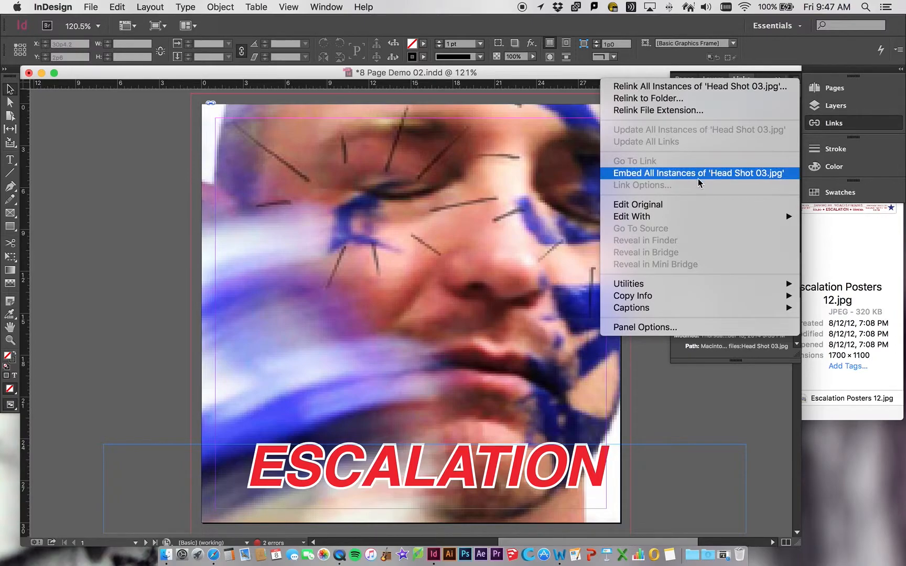
{"action": "left_click", "coordinate": [676, 174]}
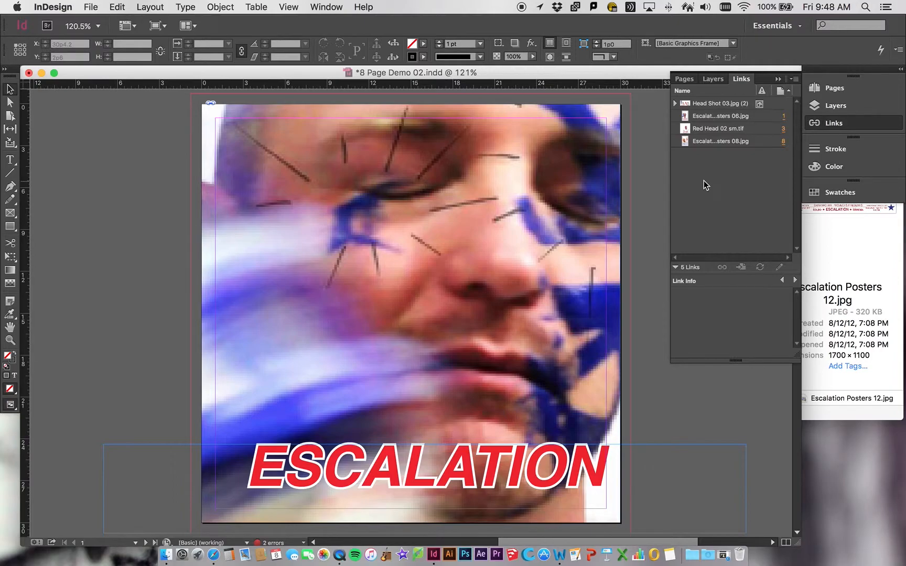
Embed the Escalation Posters 06.jpg link and the Red Head 02 sm.tif link.
{"action": "left_click", "coordinate": [708, 117]}
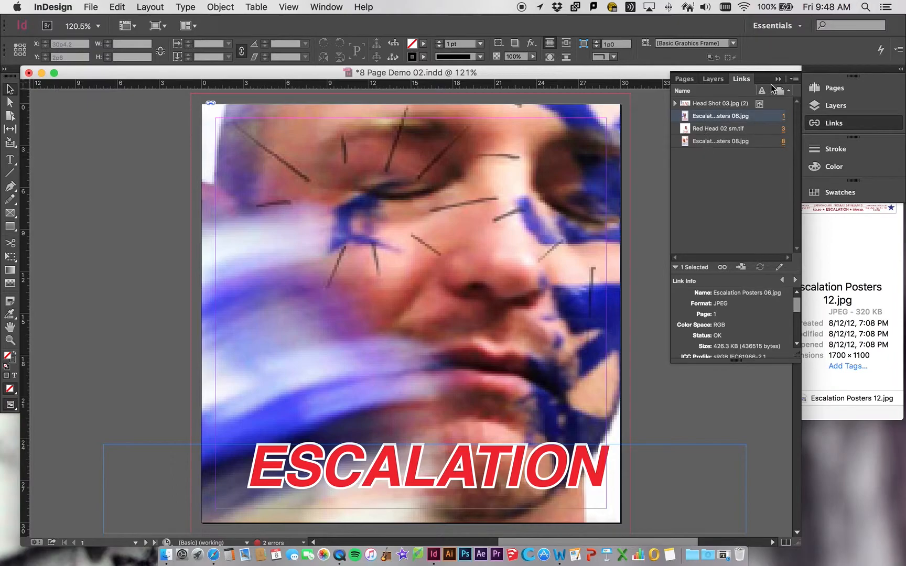
{"action": "left_click", "coordinate": [794, 79]}
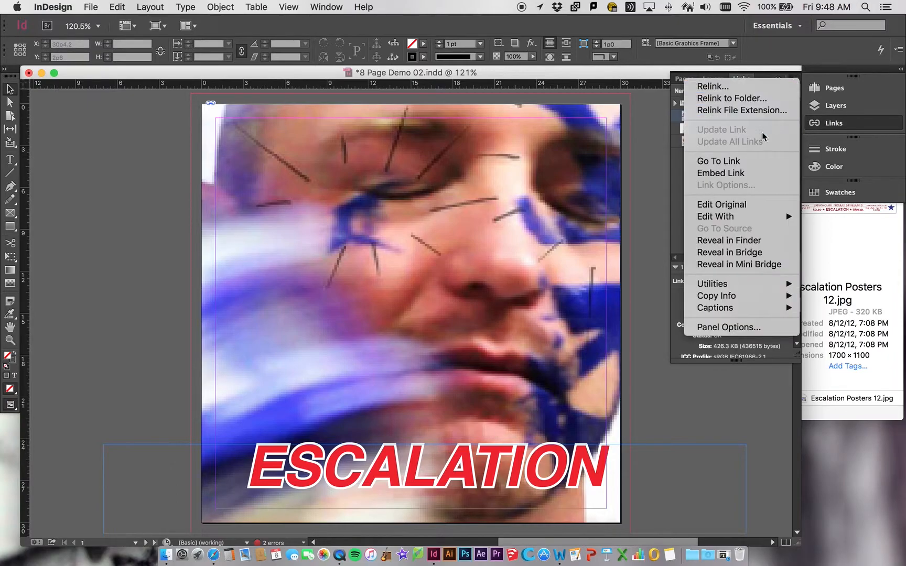
{"action": "left_click", "coordinate": [750, 173]}
{"action": "left_click", "coordinate": [737, 129]}
{"action": "left_click", "coordinate": [794, 79]}
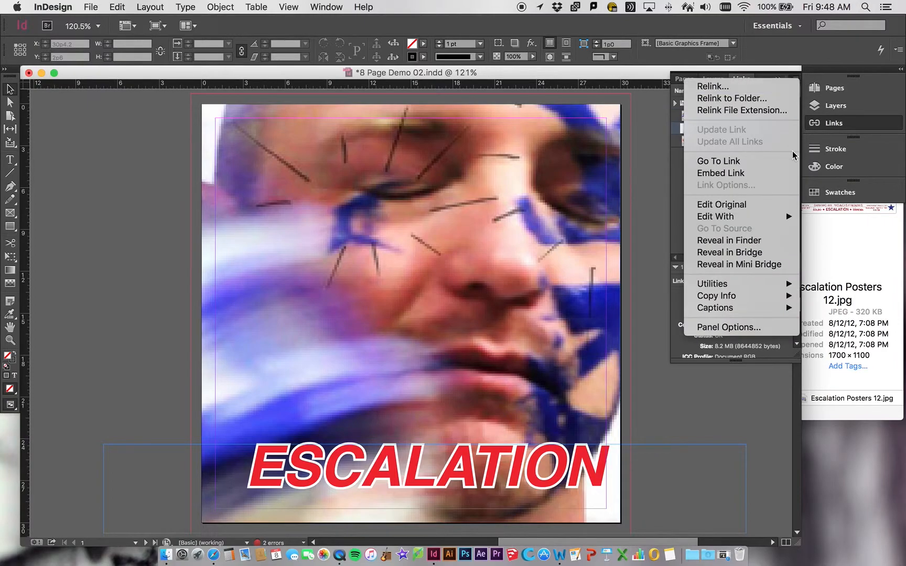
{"action": "left_click", "coordinate": [758, 176]}
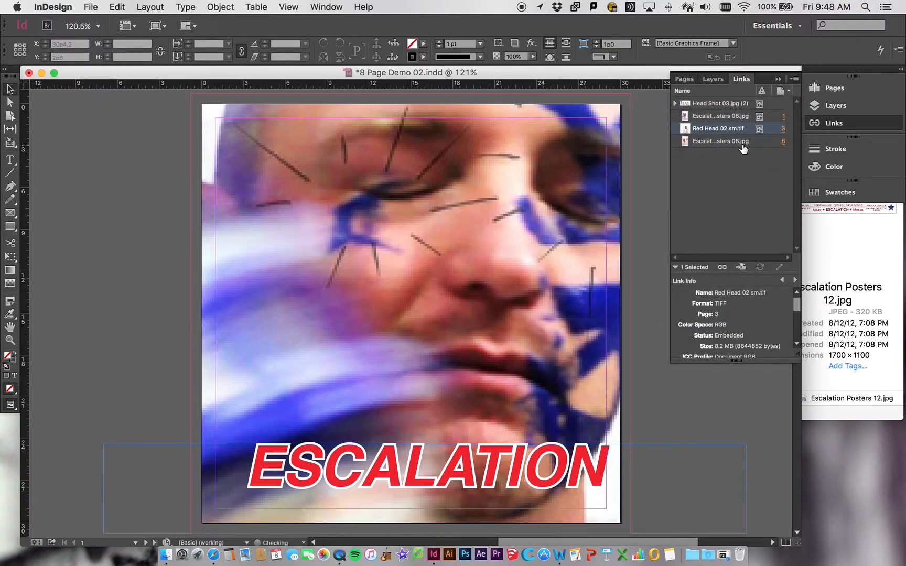
Embed the Escalation Posters 08.jpg link and deselect it.
{"action": "left_click", "coordinate": [740, 142]}
{"action": "left_click", "coordinate": [795, 79]}
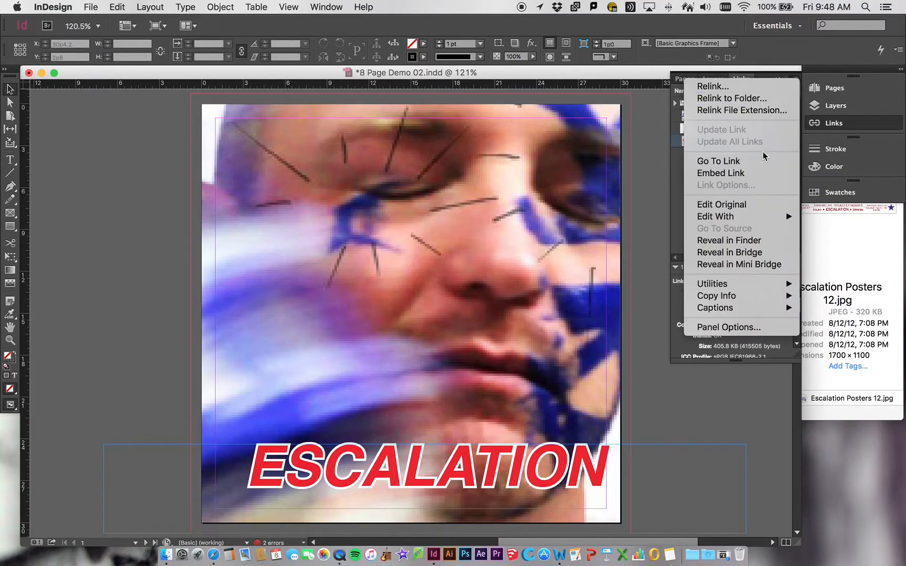
{"action": "left_click", "coordinate": [741, 174]}
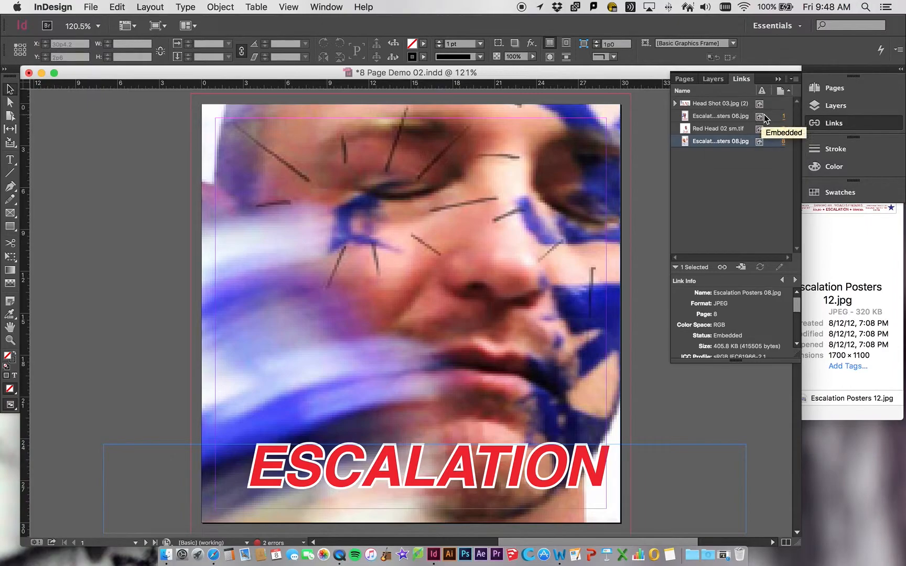
{"action": "left_click", "coordinate": [740, 185]}
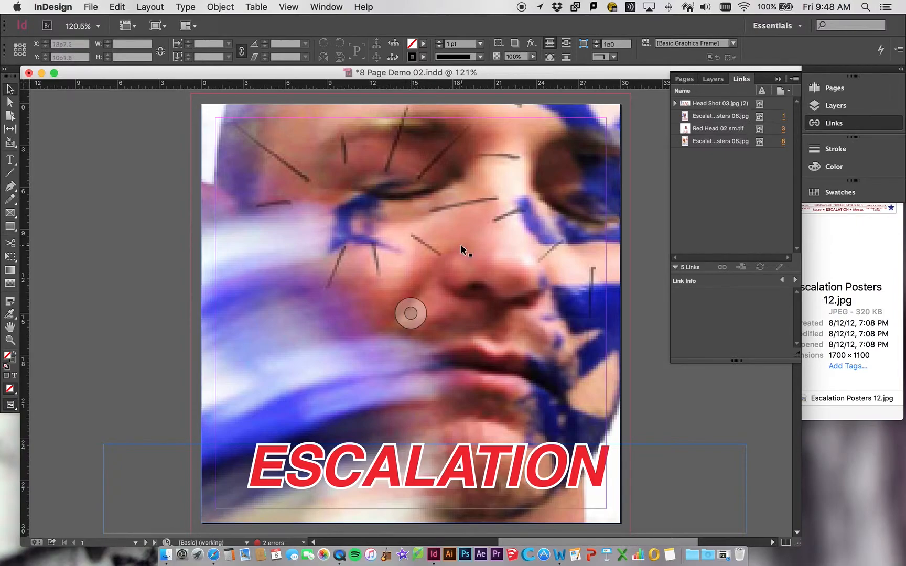
Browse through the document pages and zoom in on the Escalation poster on page 1.
{"action": "scroll", "coordinate": [464, 373], "scroll_direction": "down", "scroll_amount": 20}
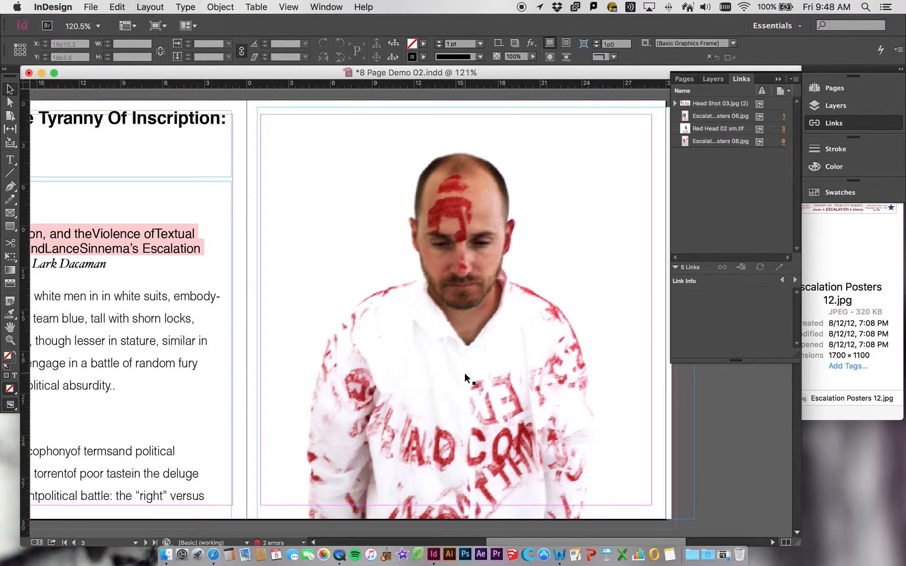
{"action": "scroll", "coordinate": [464, 373], "scroll_direction": "down", "scroll_amount": 20}
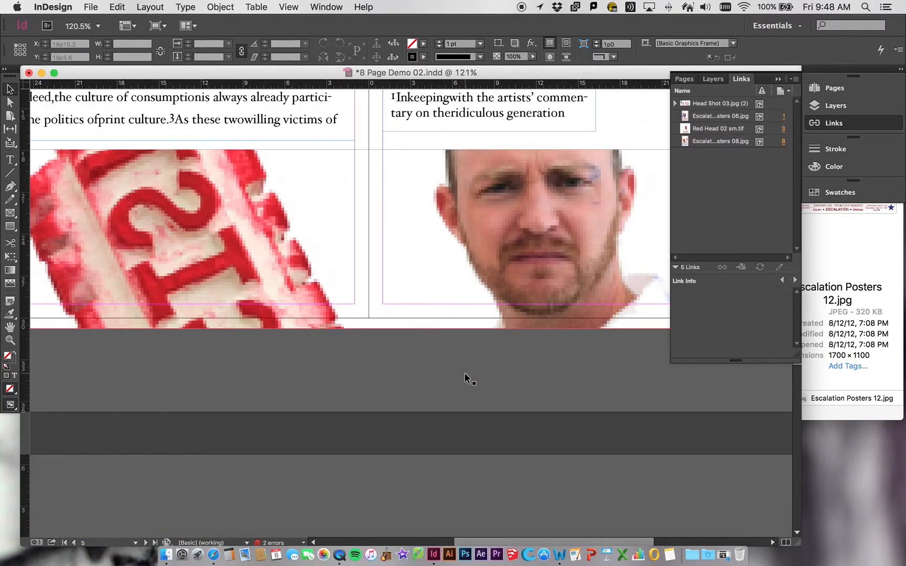
{"action": "scroll", "coordinate": [465, 373], "scroll_direction": "up", "scroll_amount": 20}
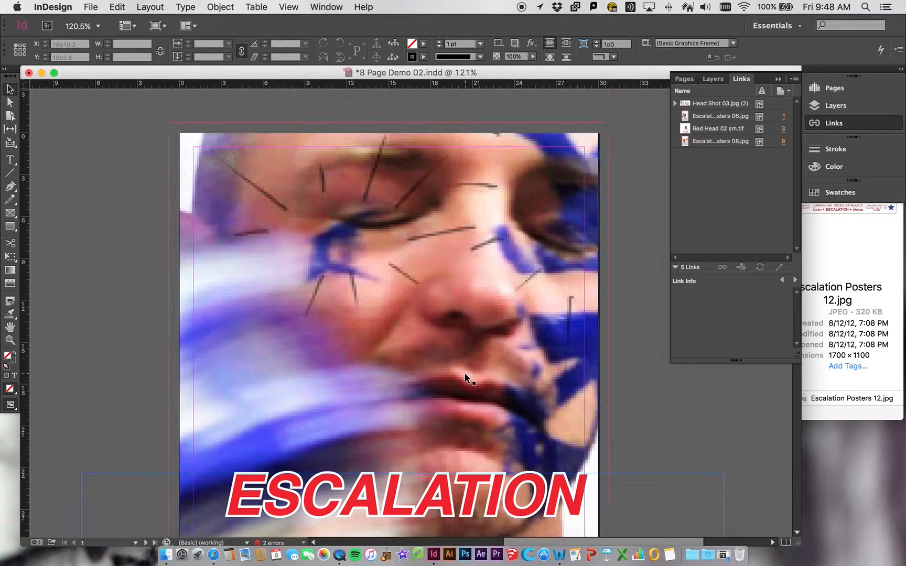
{"action": "scroll", "coordinate": [465, 373], "scroll_direction": "down", "scroll_amount": 2}
{"action": "scroll", "coordinate": [464, 373], "scroll_direction": "left", "scroll_amount": 3}
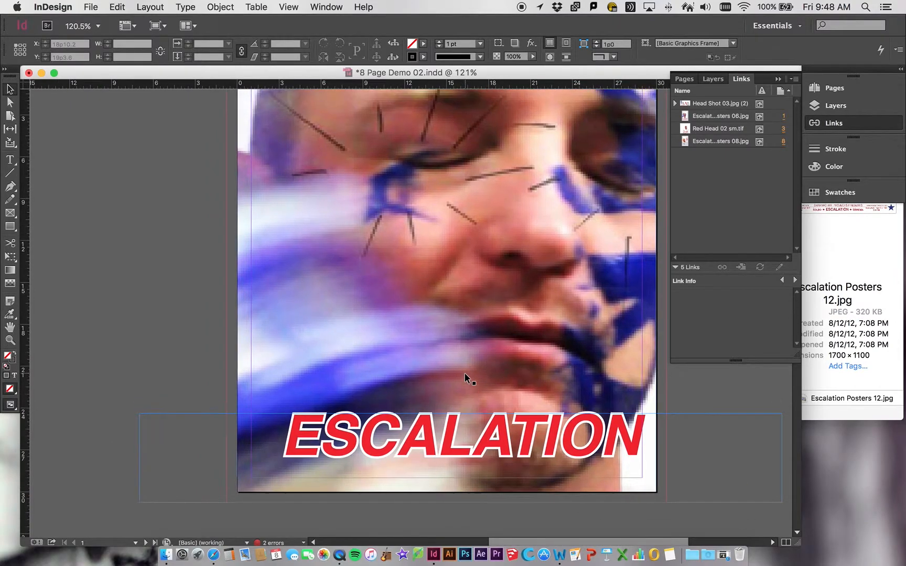
{"action": "scroll", "coordinate": [465, 373], "scroll_direction": "up", "scroll_amount": 1}
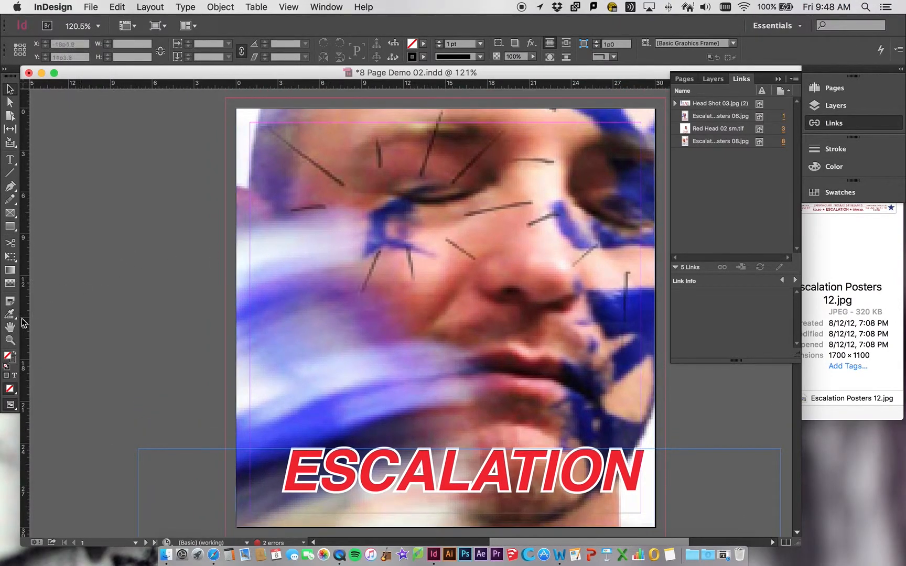
{"action": "left_click", "coordinate": [10, 340]}
{"action": "left_click", "coordinate": [352, 284]}
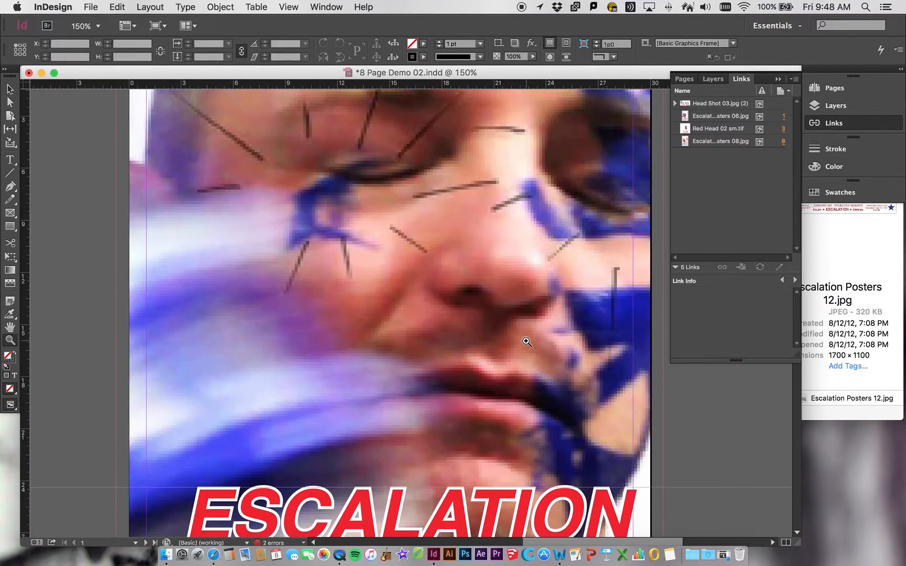
{"action": "scroll", "coordinate": [526, 342], "scroll_direction": "up", "scroll_amount": 2}
{"action": "scroll", "coordinate": [527, 342], "scroll_direction": "right", "scroll_amount": 1}
{"action": "scroll", "coordinate": [527, 342], "scroll_direction": "down", "scroll_amount": 1}
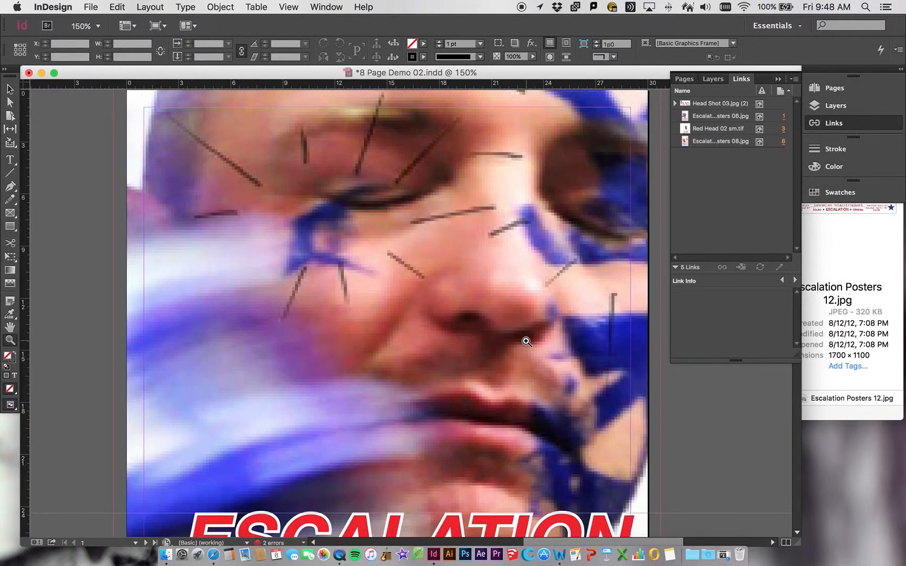
{"action": "scroll", "coordinate": [527, 341], "scroll_direction": "up", "scroll_amount": 2}
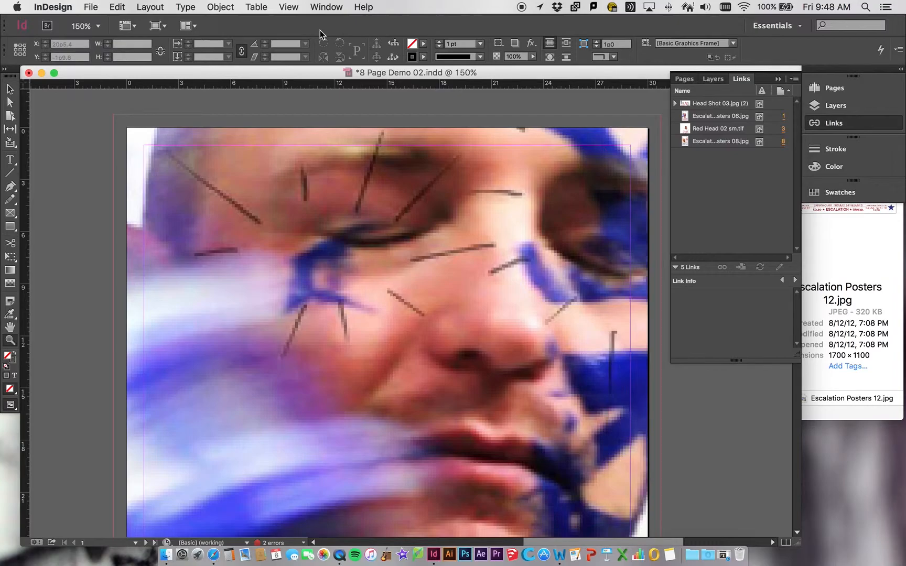
Switch the display performance to Fast Display.
{"action": "left_click", "coordinate": [289, 7]}
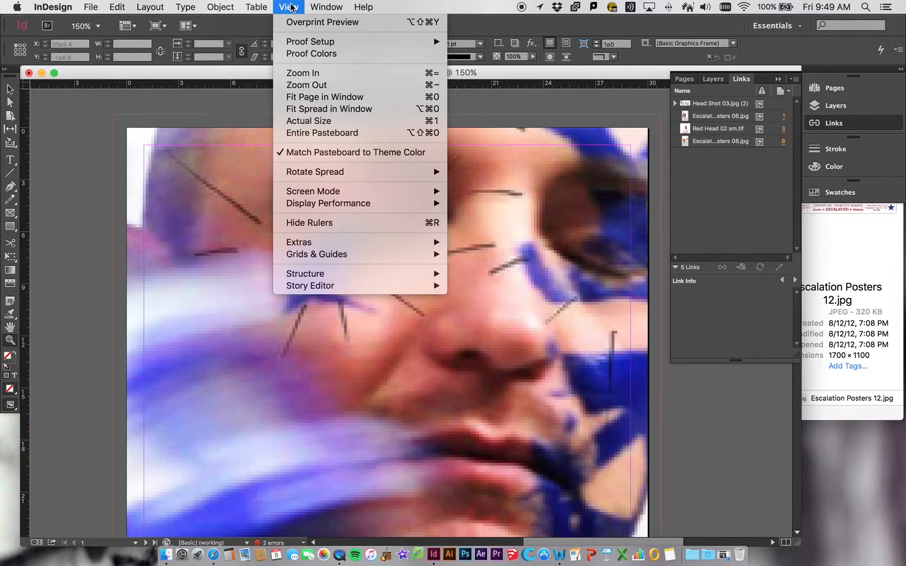
{"action": "mouse_move", "coordinate": [304, 47]}
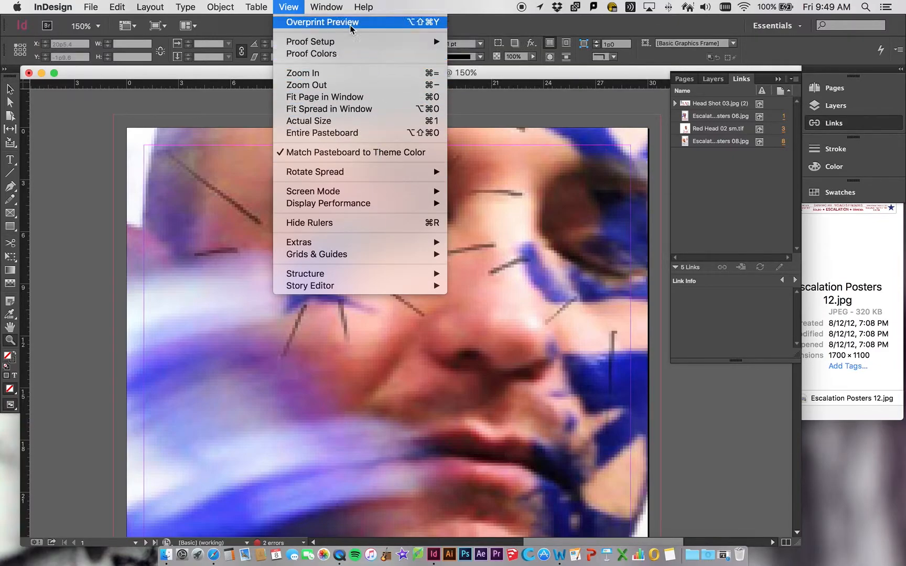
{"action": "left_click", "coordinate": [331, 10]}
{"action": "left_click", "coordinate": [330, 9]}
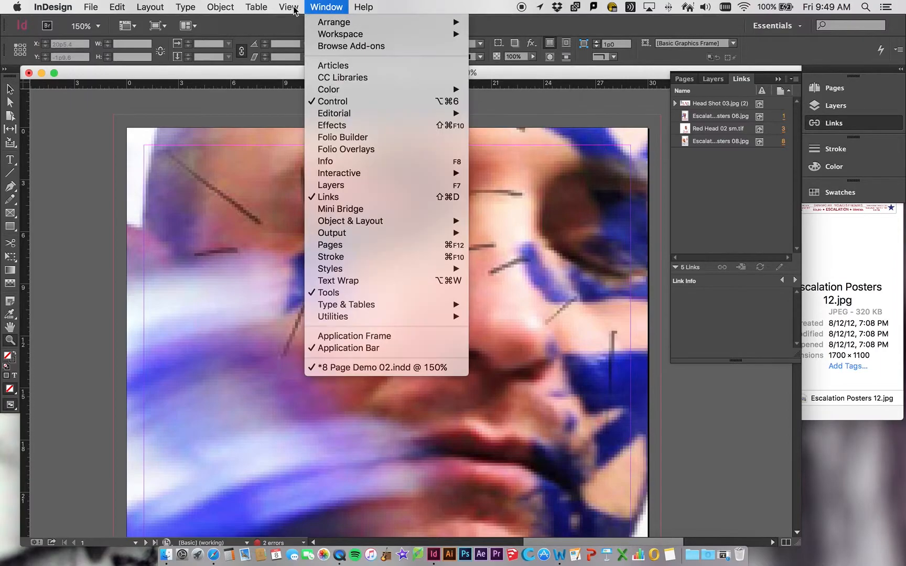
{"action": "mouse_move", "coordinate": [289, 8]}
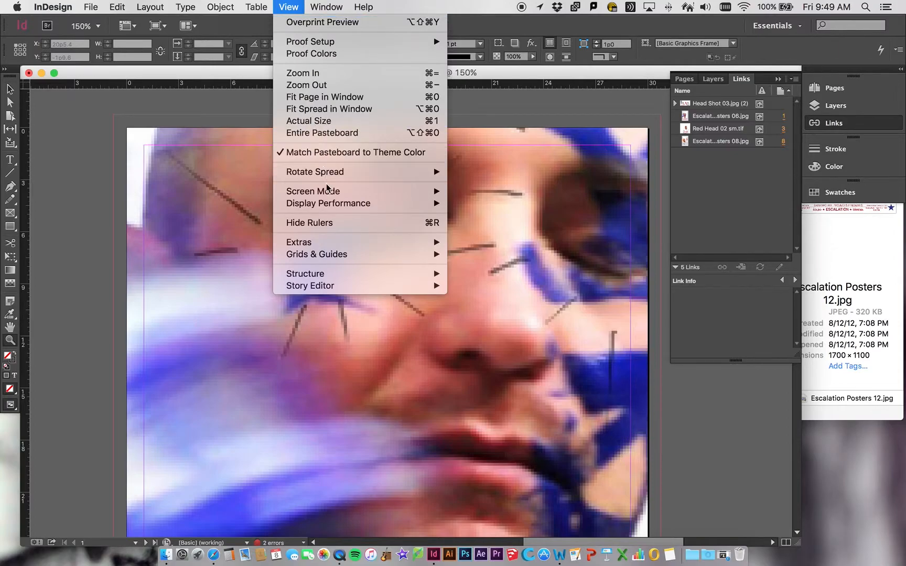
{"action": "mouse_move", "coordinate": [329, 194]}
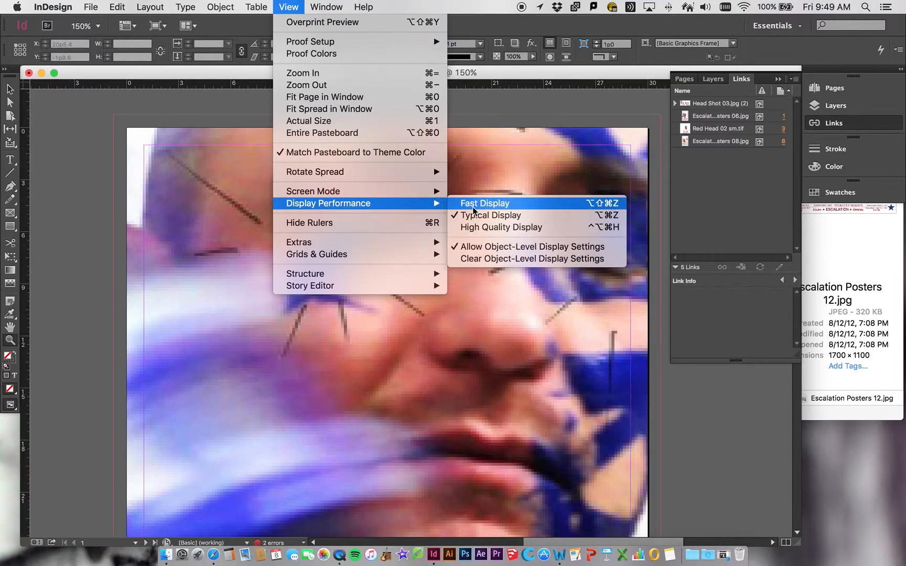
{"action": "left_click", "coordinate": [473, 210]}
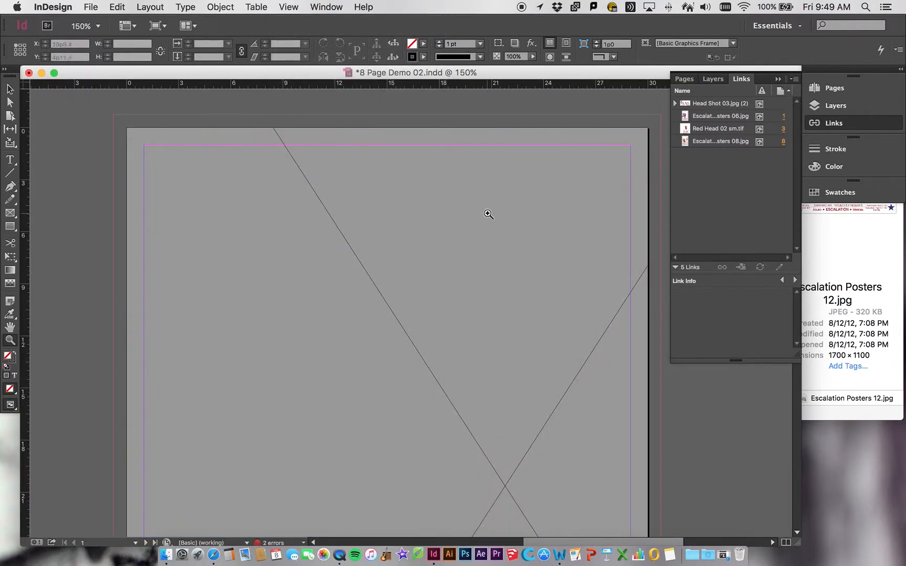
Switch the display performance back to Typical Display.
{"action": "left_click", "coordinate": [313, 5]}
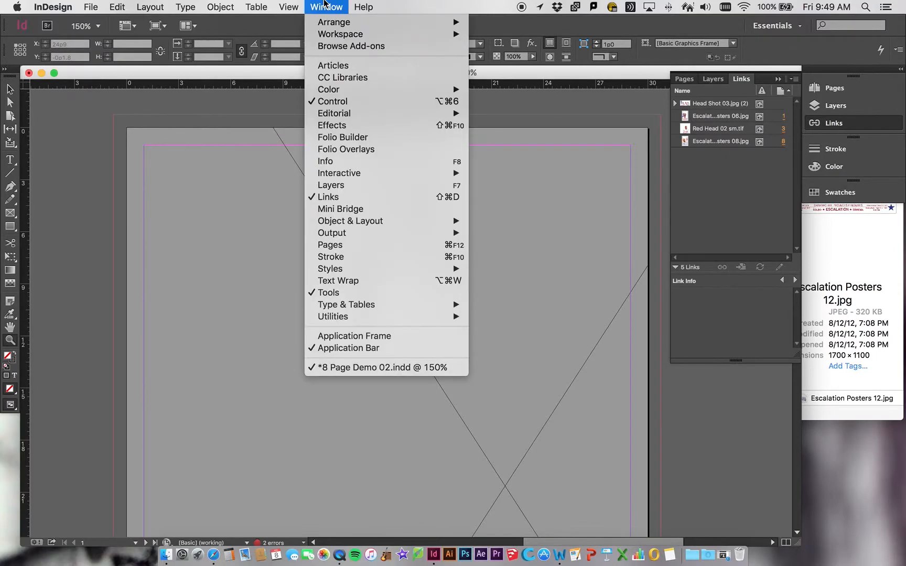
{"action": "mouse_move", "coordinate": [288, 7]}
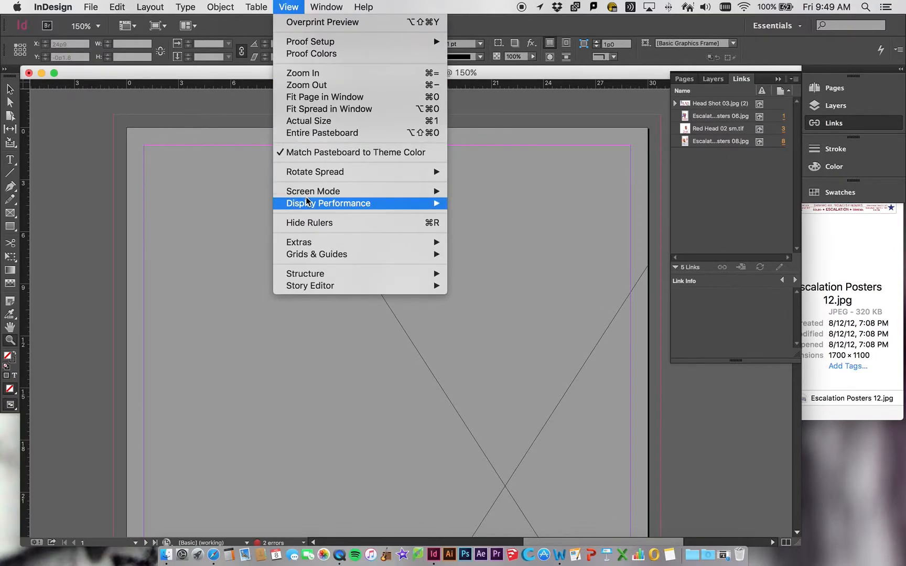
{"action": "mouse_move", "coordinate": [309, 193]}
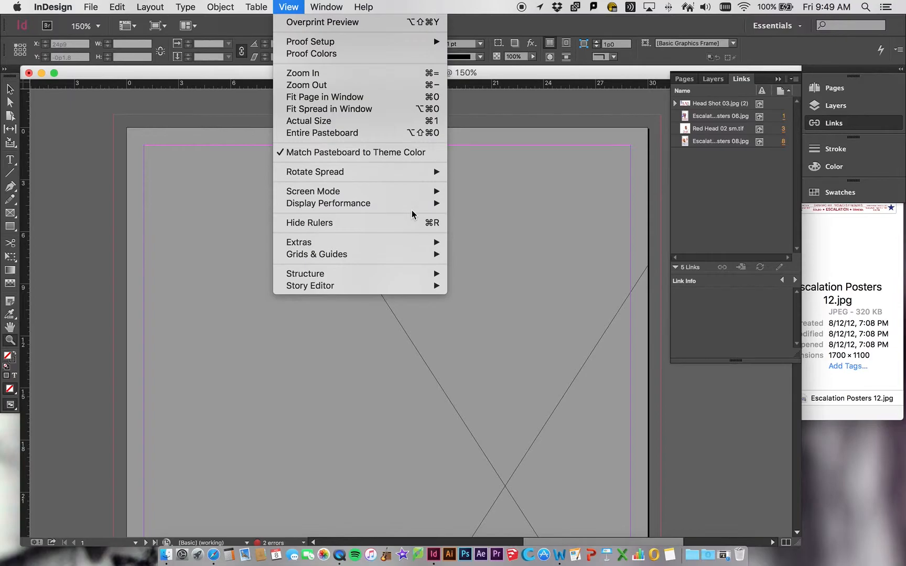
{"action": "mouse_move", "coordinate": [411, 207]}
{"action": "left_click", "coordinate": [475, 211]}
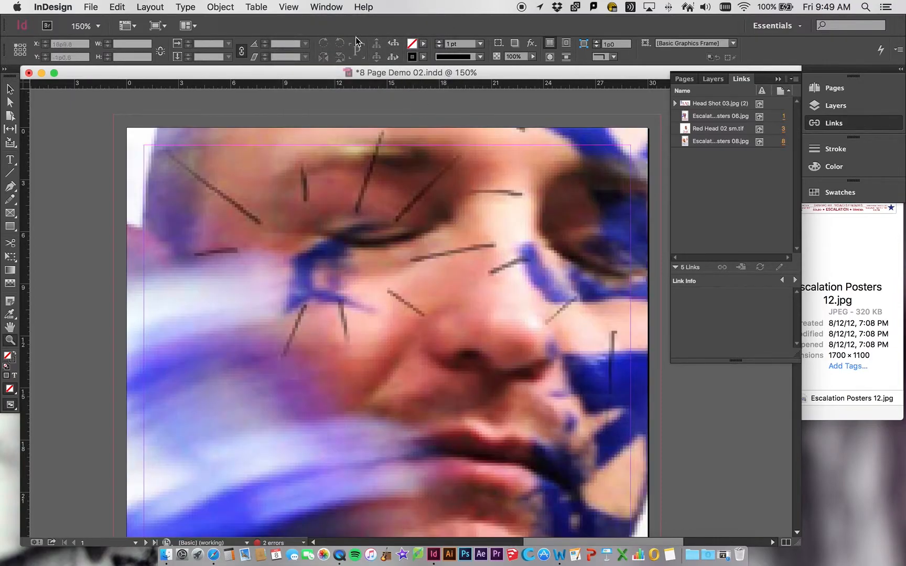
Turn on Overprint Preview and inspect the poster.
{"action": "left_click", "coordinate": [296, 7]}
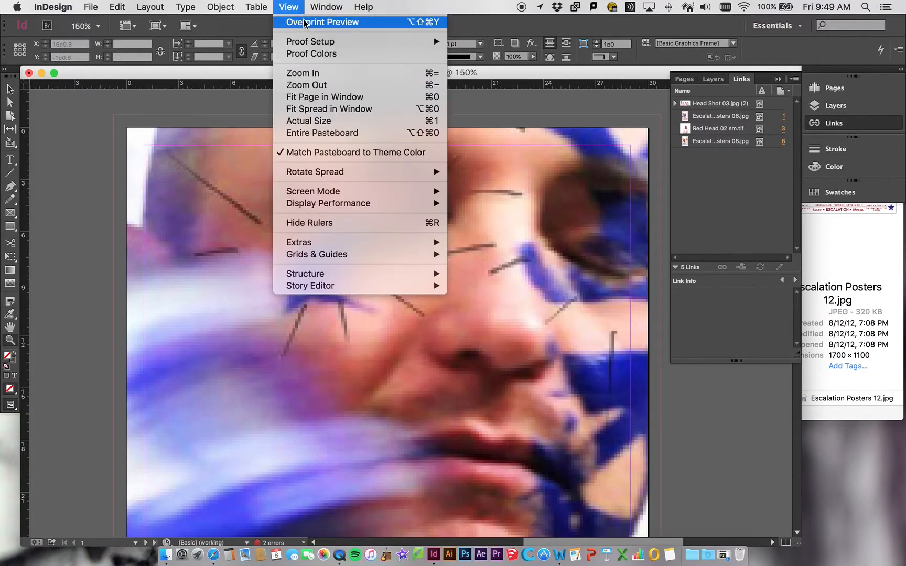
{"action": "left_click", "coordinate": [307, 22]}
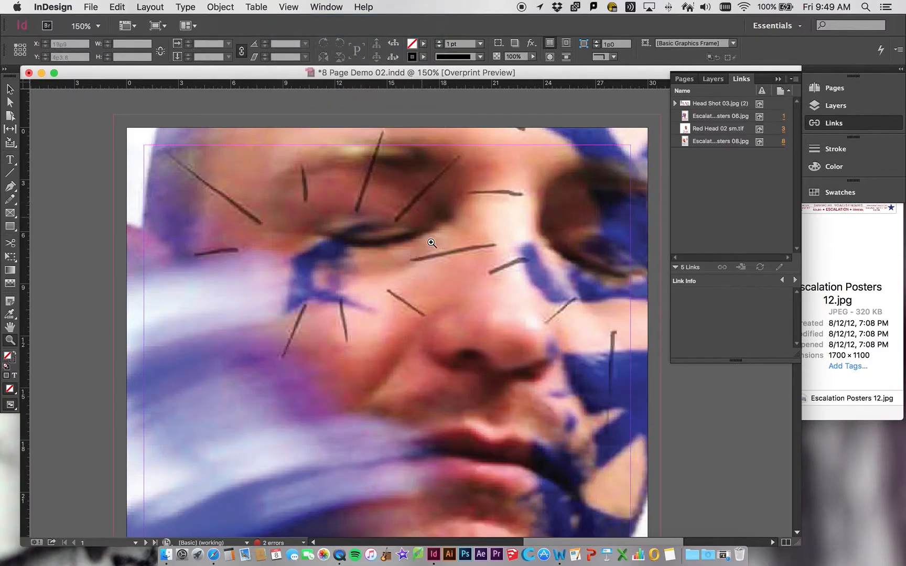
{"action": "scroll", "coordinate": [434, 254], "scroll_direction": "down", "scroll_amount": 3}
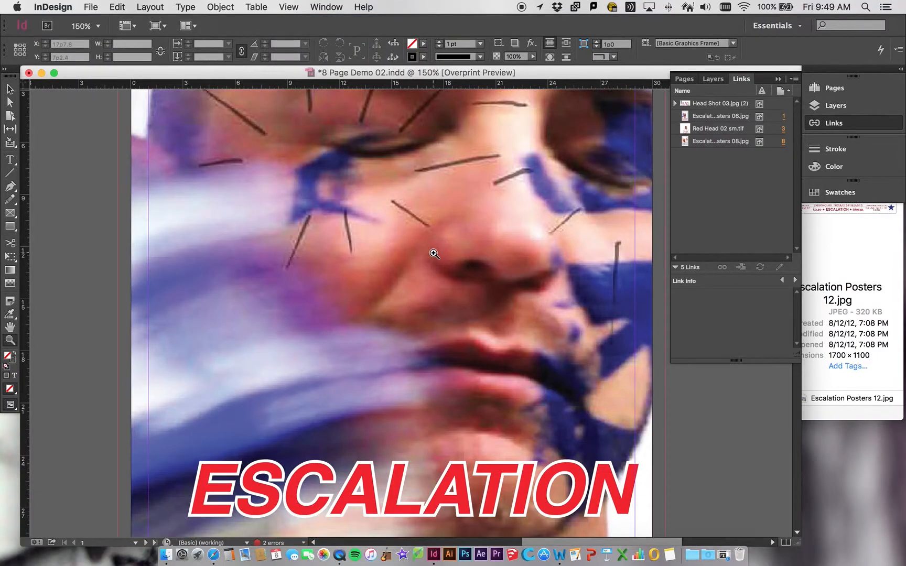
{"action": "scroll", "coordinate": [434, 254], "scroll_direction": "up", "scroll_amount": 1}
{"action": "scroll", "coordinate": [434, 253], "scroll_direction": "right", "scroll_amount": 2}
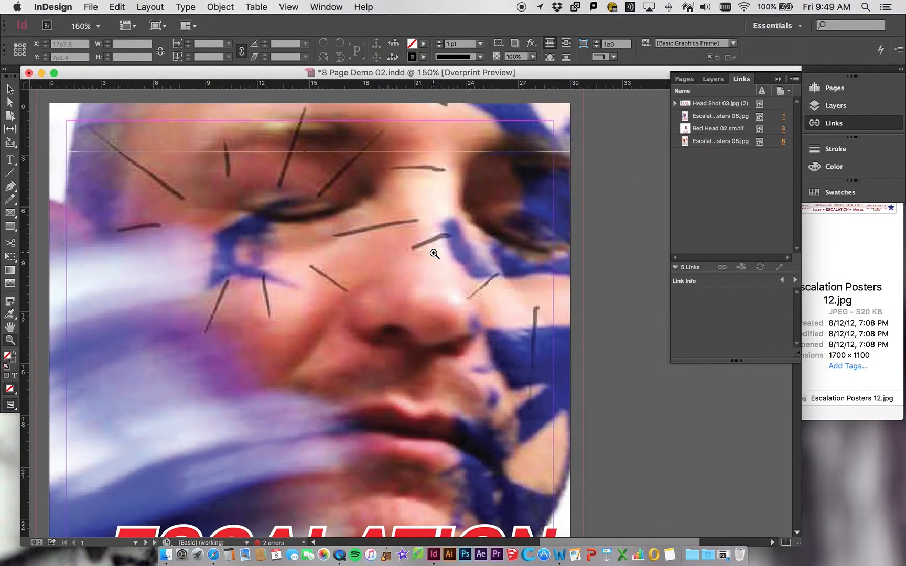
{"action": "scroll", "coordinate": [434, 254], "scroll_direction": "down", "scroll_amount": 4}
{"action": "scroll", "coordinate": [434, 254], "scroll_direction": "up", "scroll_amount": 4}
{"action": "scroll", "coordinate": [434, 253], "scroll_direction": "down", "scroll_amount": 5}
{"action": "scroll", "coordinate": [434, 254], "scroll_direction": "up", "scroll_amount": 4}
{"action": "scroll", "coordinate": [434, 254], "scroll_direction": "down", "scroll_amount": 2}
{"action": "scroll", "coordinate": [434, 254], "scroll_direction": "right", "scroll_amount": 1}
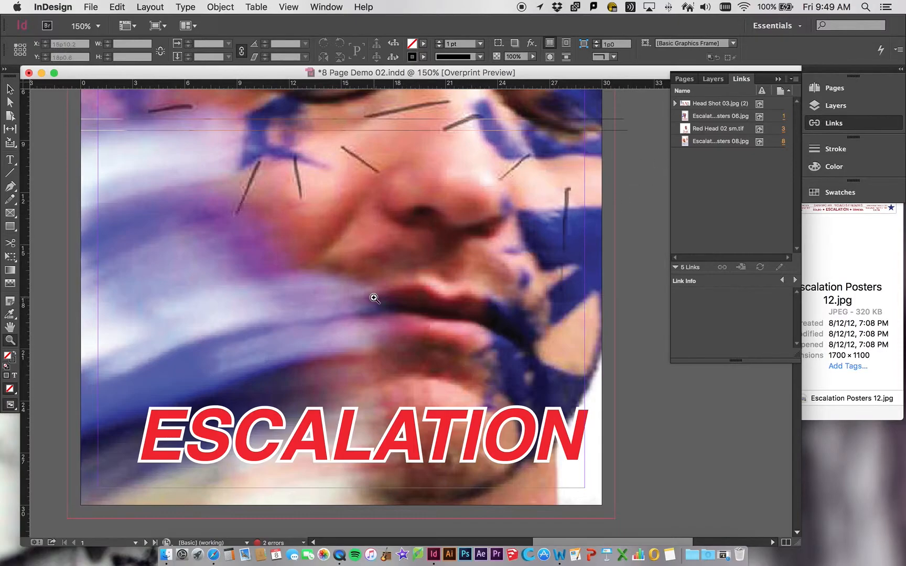
Select the poster image frame and its Head Shot 03.jpg link.
{"action": "left_click", "coordinate": [5, 86]}
{"action": "left_click", "coordinate": [519, 309]}
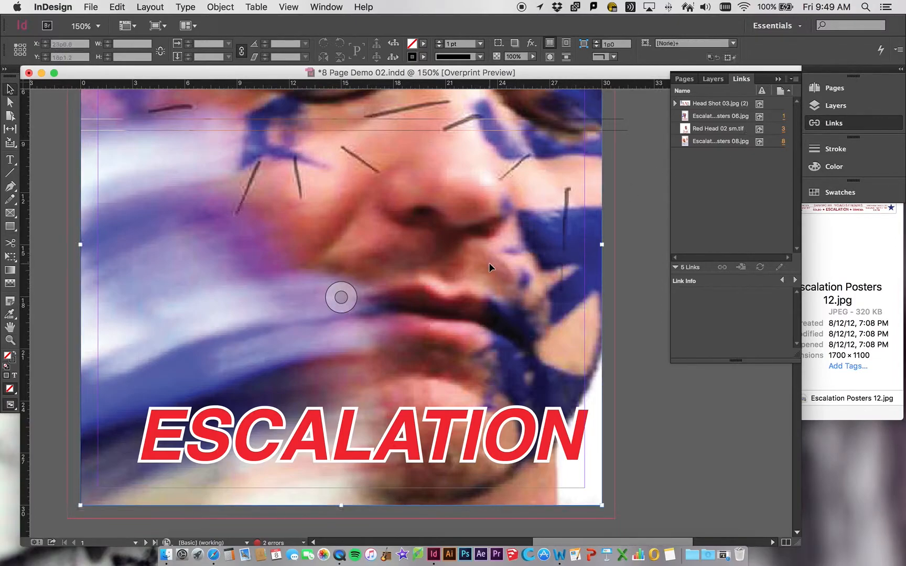
{"action": "left_click", "coordinate": [719, 105]}
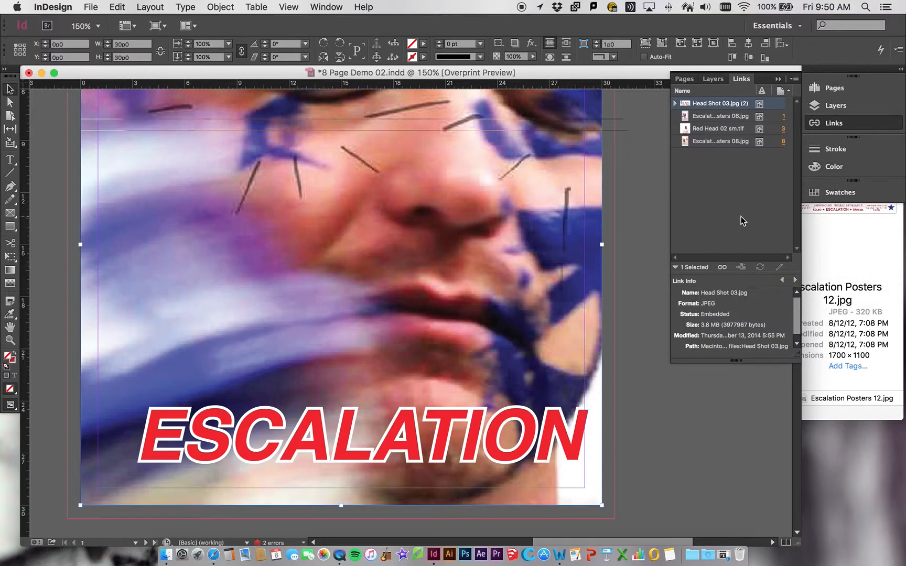
Turn off Overprint Preview.
{"action": "mouse_move", "coordinate": [703, 105]}
{"action": "left_click", "coordinate": [324, 12]}
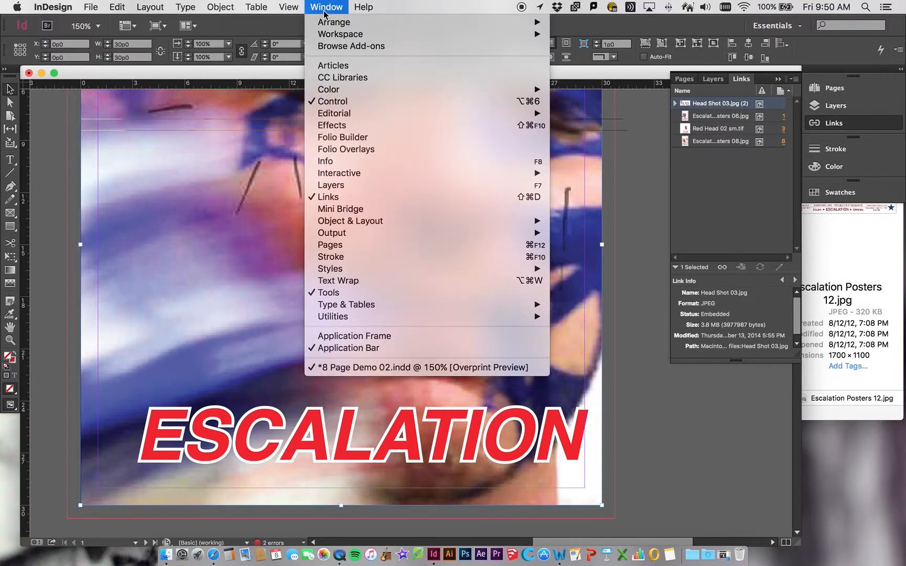
{"action": "mouse_move", "coordinate": [298, 5]}
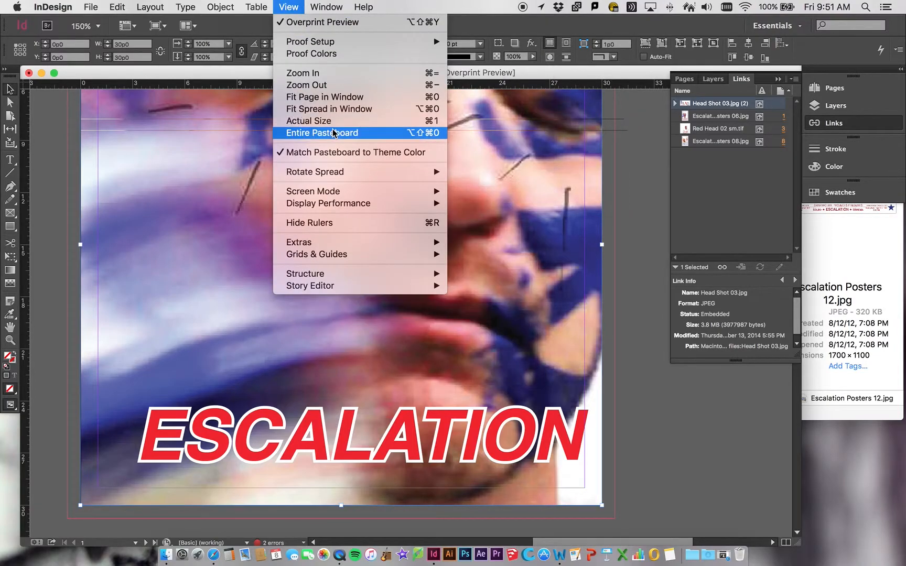
{"action": "mouse_move", "coordinate": [346, 197]}
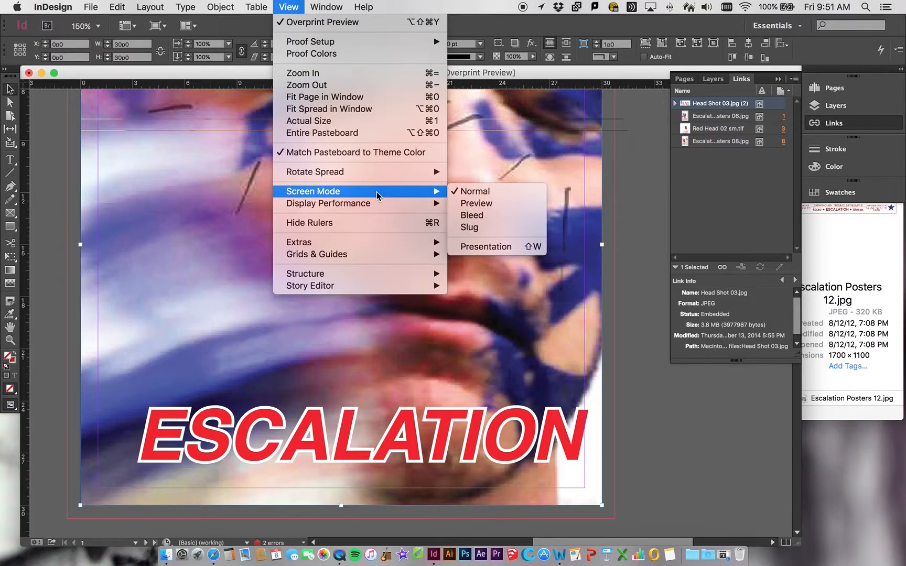
{"action": "left_click", "coordinate": [315, 22]}
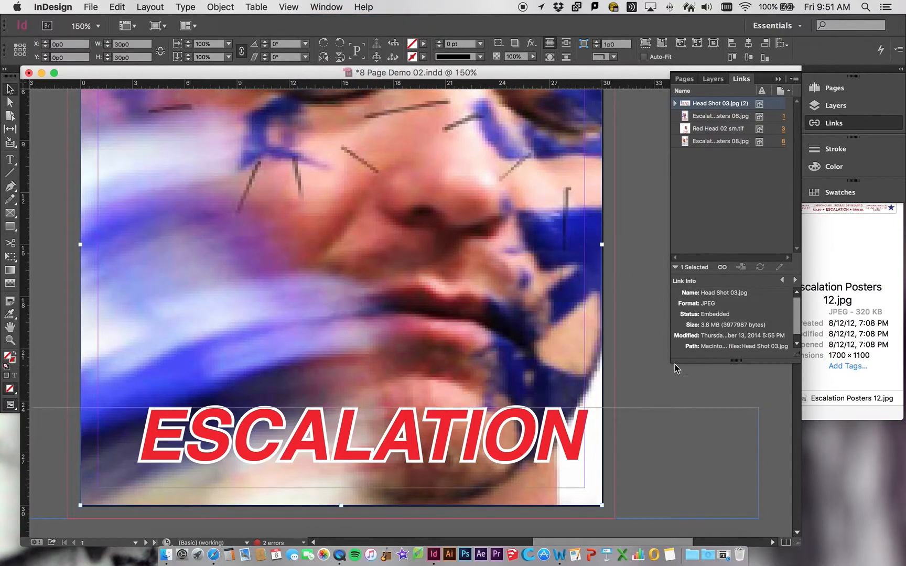